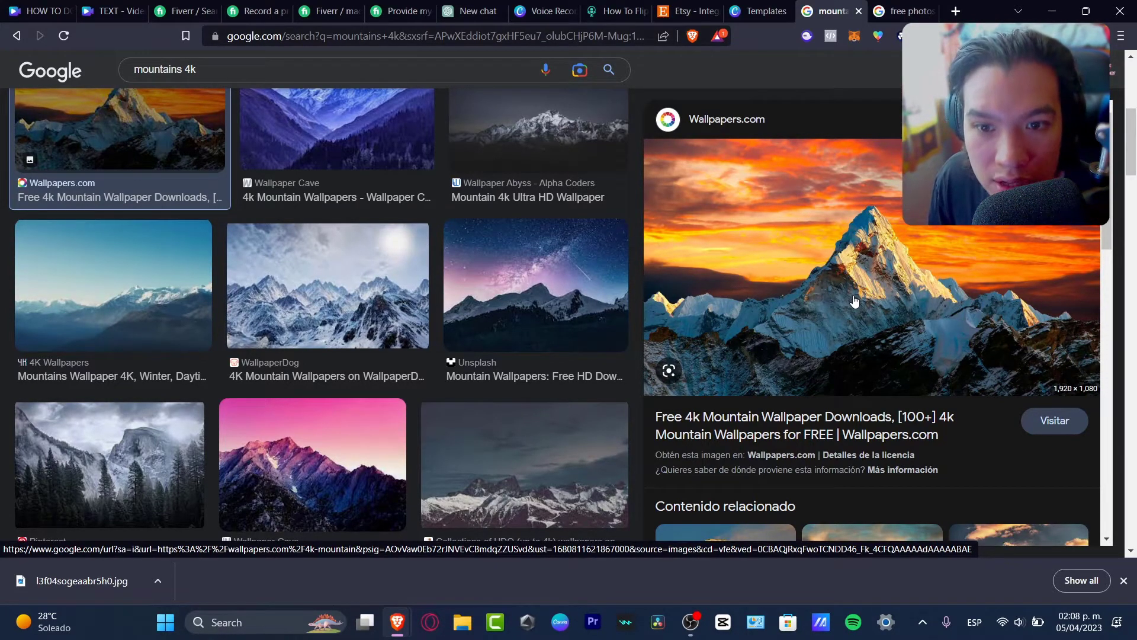
- Open Photopea from the free Photoshop search results and load the downloaded mountain image l3f04sogeaabr5h0.jpg into it
click(920, 8)
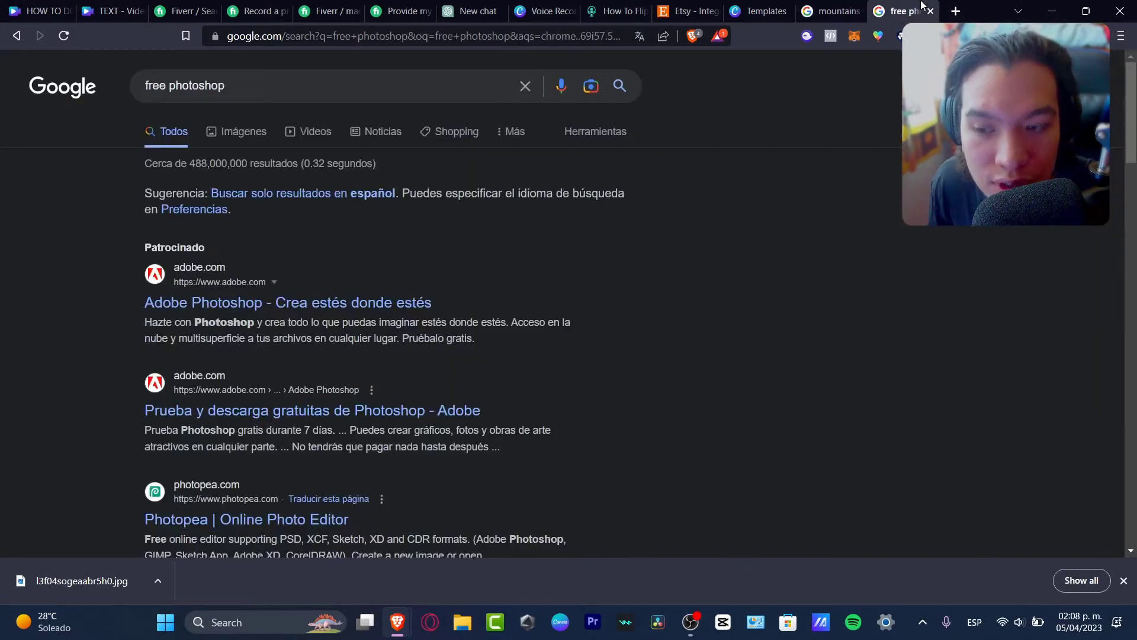
click(303, 520)
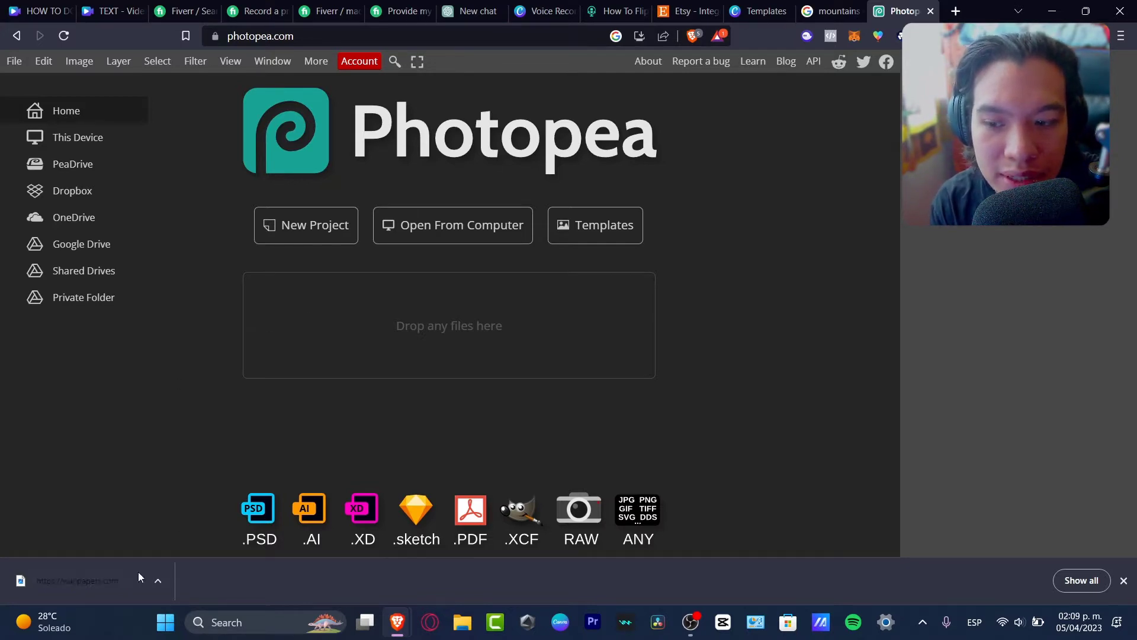
drag(138, 571, 475, 327)
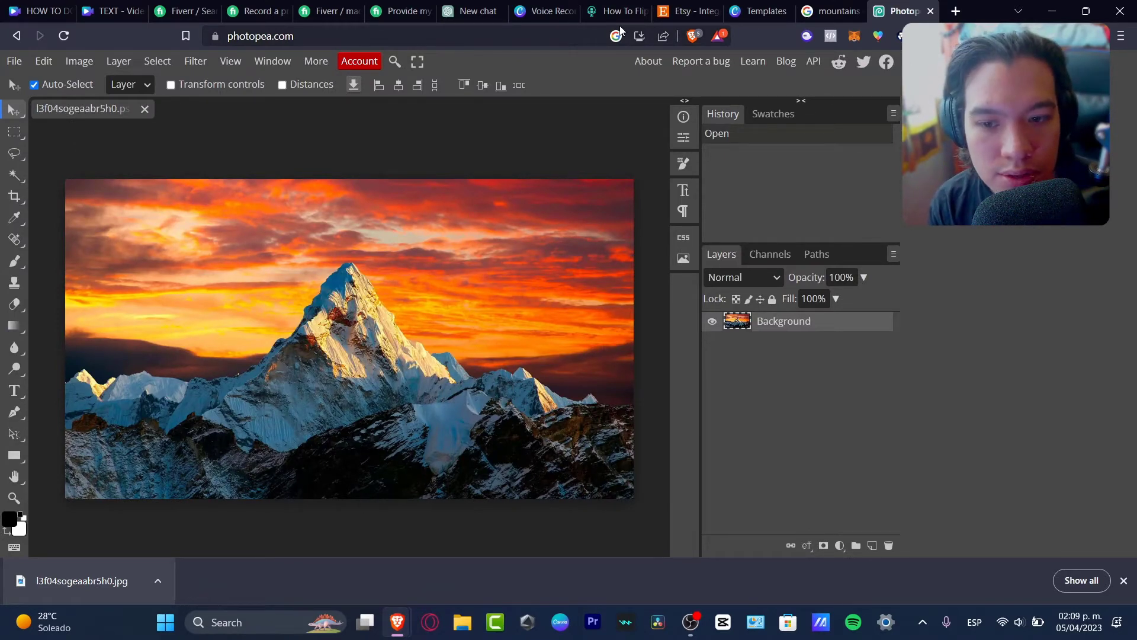
- Try to select regions of the sky and the snowy foreground slope with the Magic Wand at tolerance 16
click(17, 174)
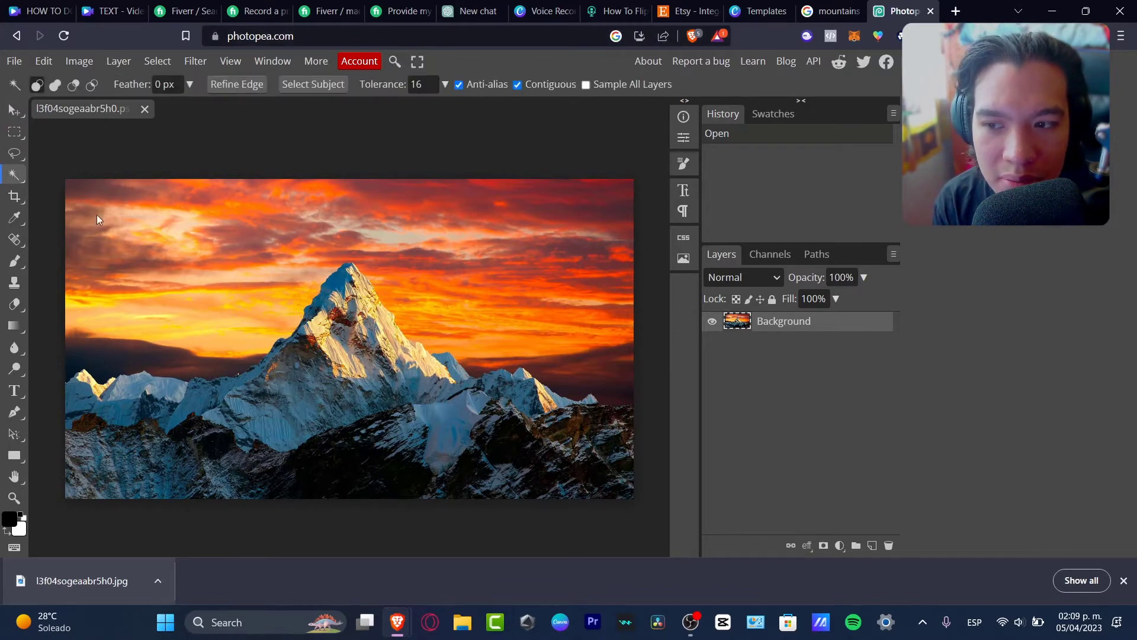
click(277, 290)
click(433, 236)
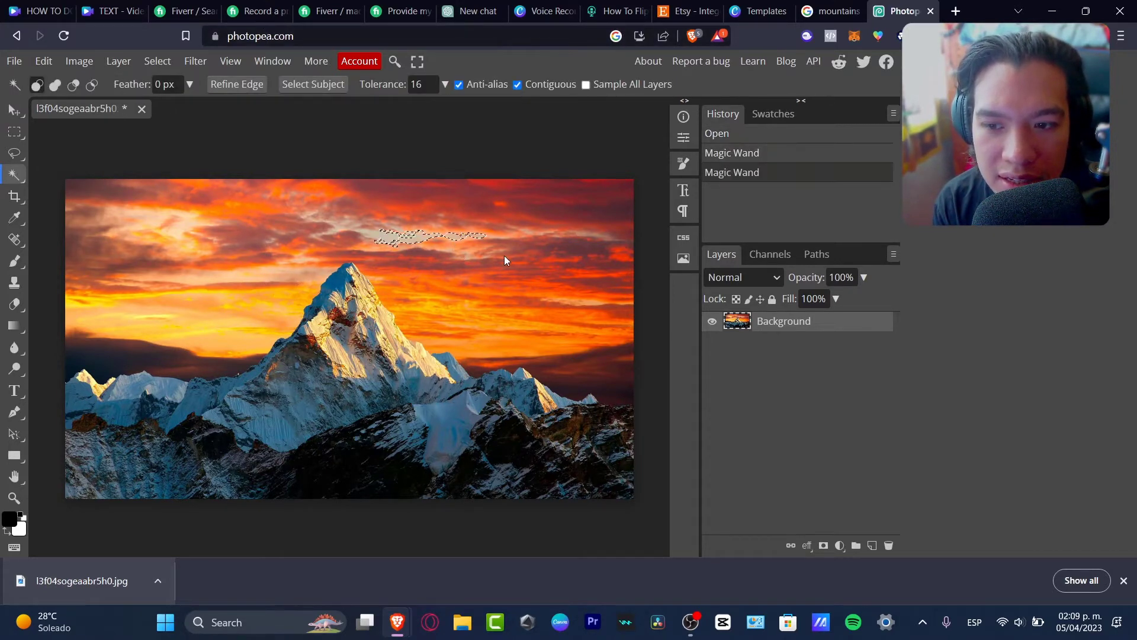
click(610, 233)
click(607, 195)
click(610, 244)
click(572, 284)
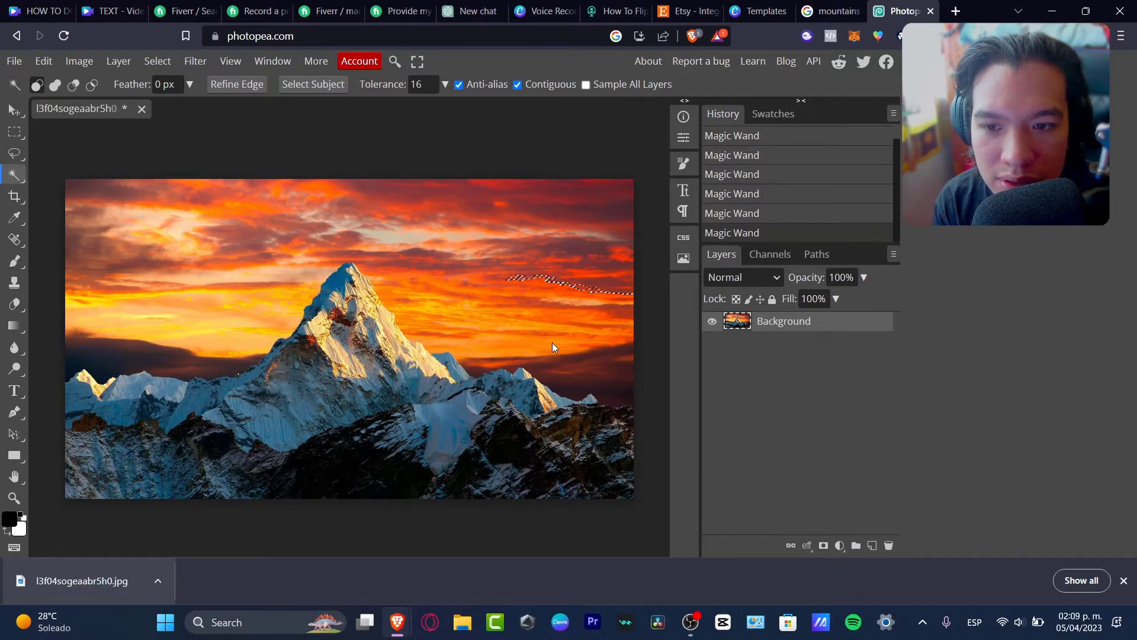
click(552, 347)
click(471, 283)
click(501, 193)
click(461, 408)
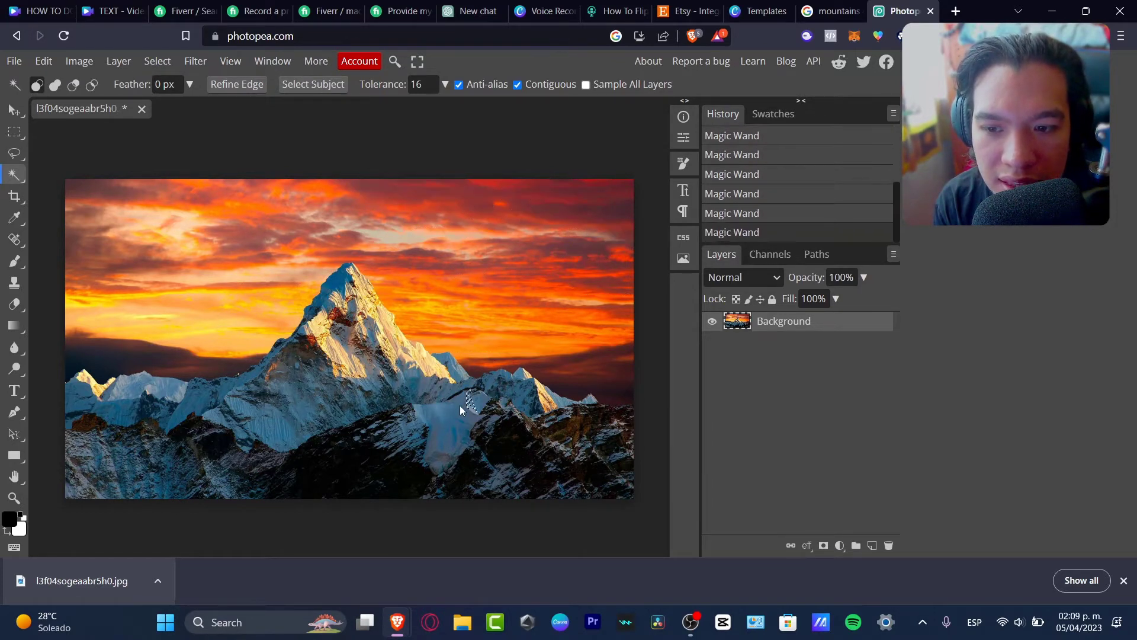
click(425, 435)
click(460, 433)
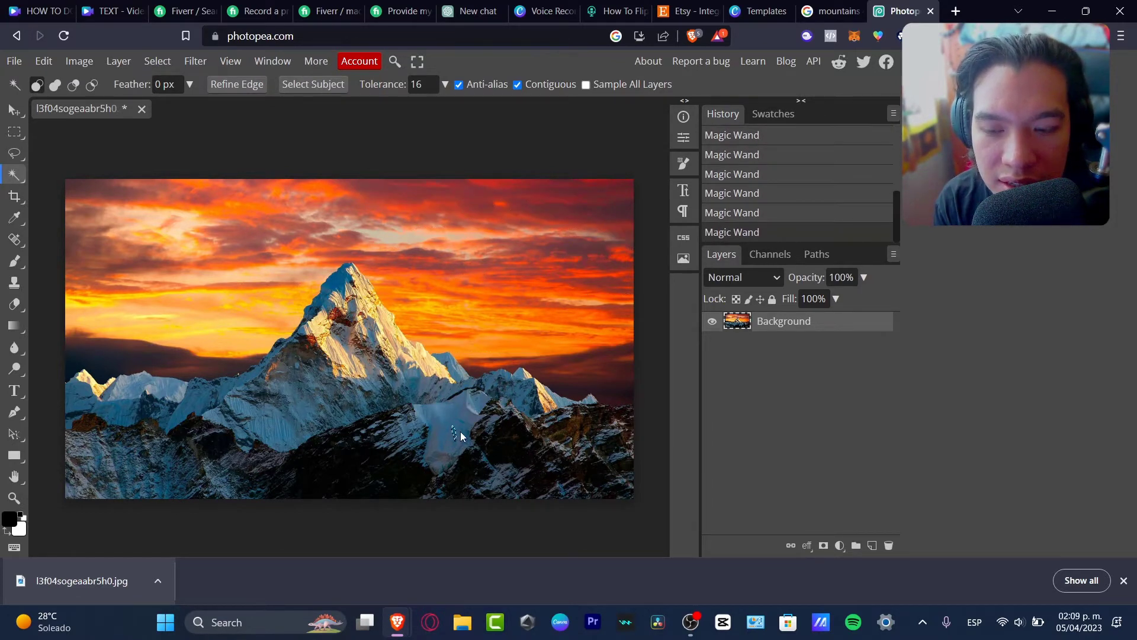
- Clear the selection and outline the right-hand foreground ridge, including its small snowy peaks, with the Lasso Select tool
click(14, 153)
click(107, 153)
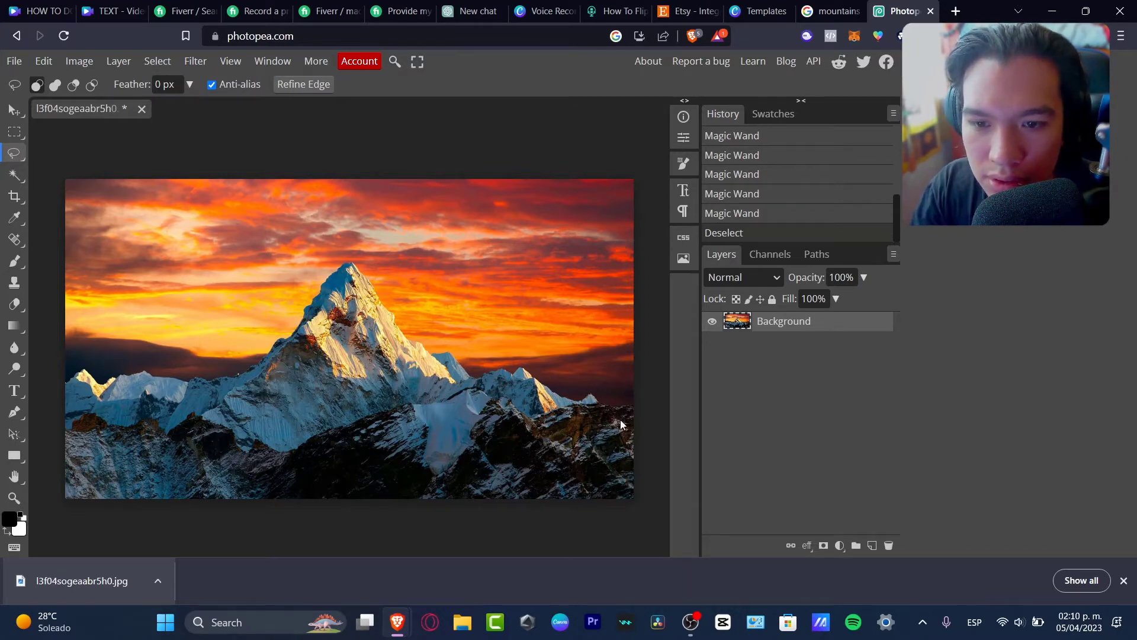
scroll(618, 420, left, 3)
scroll(618, 420, right, 3)
scroll(616, 422, up, 3)
scroll(616, 421, down, 3)
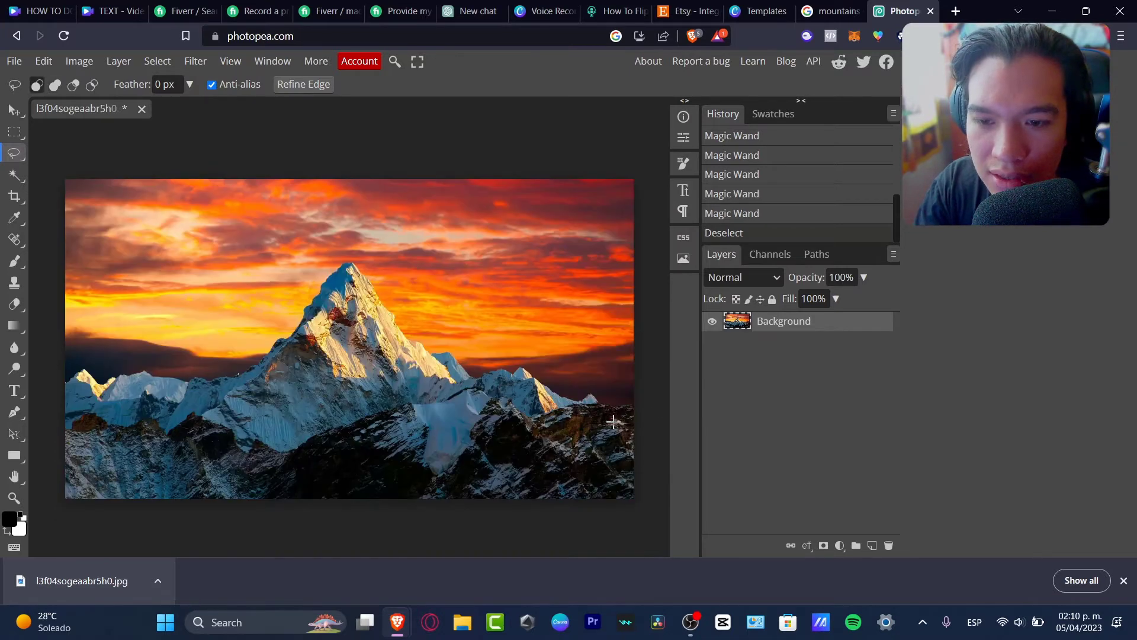
mouse_move(626, 407)
mouse_down()
mouse_move(524, 369)
mouse_move(485, 372)
mouse_move(324, 432)
mouse_move(282, 457)
mouse_move(256, 497)
mouse_move(528, 516)
mouse_move(617, 510)
mouse_move(644, 496)
mouse_move(622, 405)
mouse_up()
right_click(581, 457)
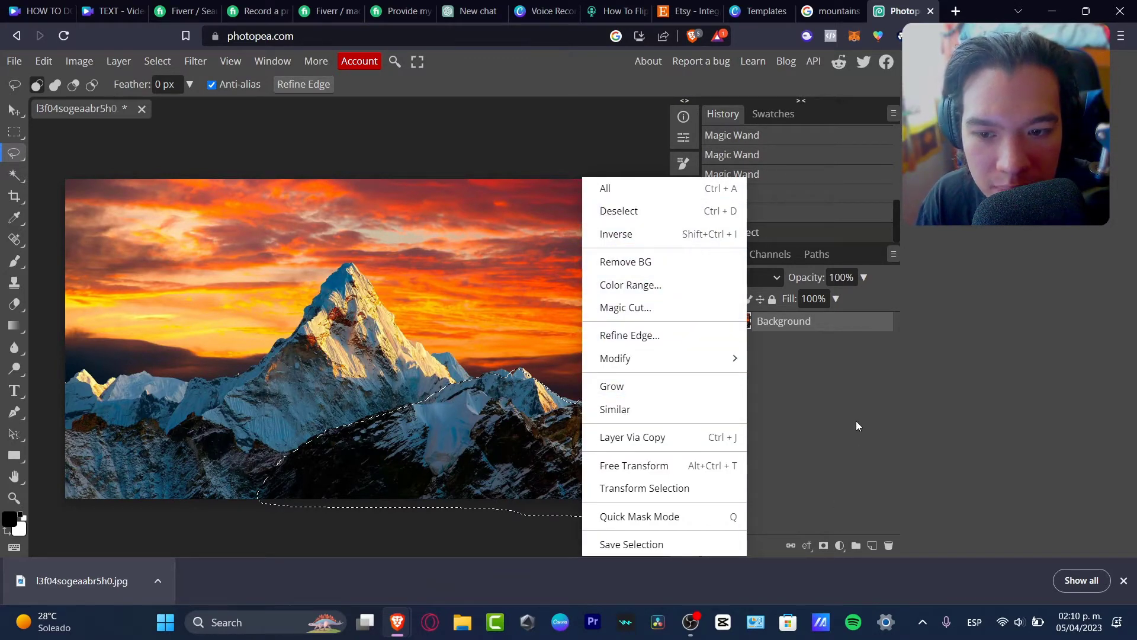
click(795, 430)
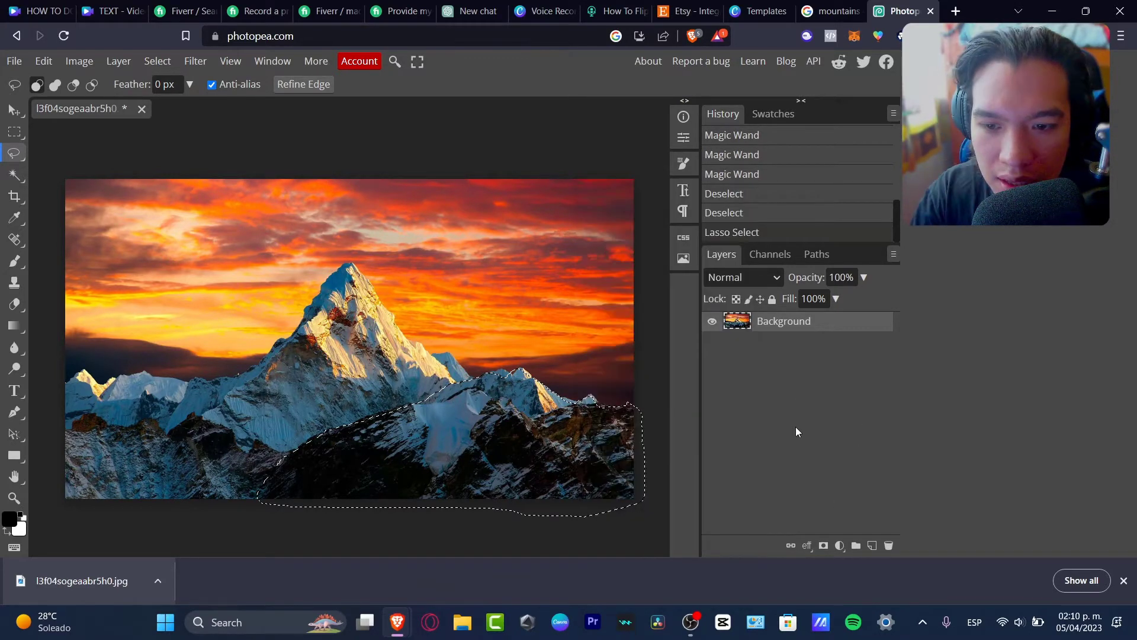
- Create a new layer and paste the copied ridge onto it, allowing the site to access the clipboard
click(871, 545)
key(ctrl+v)
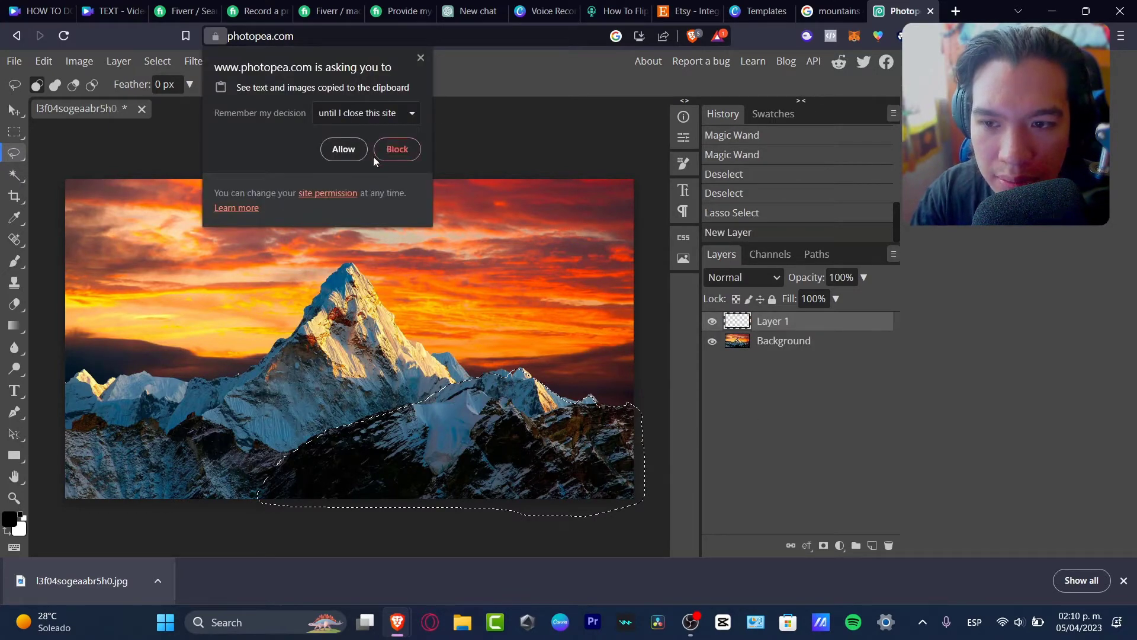
click(343, 149)
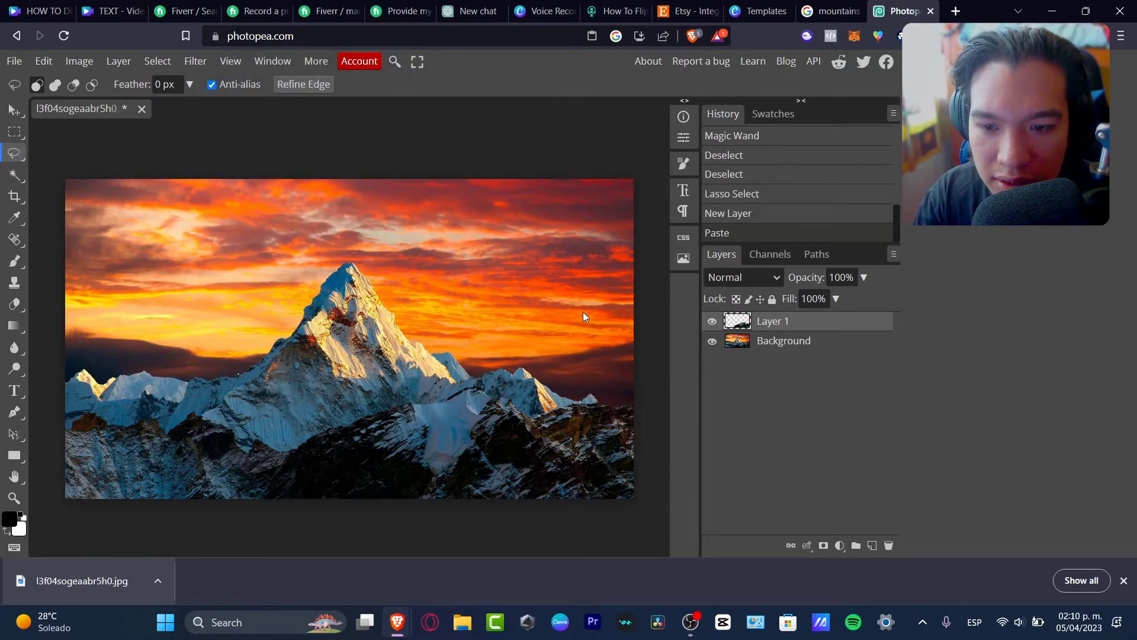
- Switch the Background layer's visibility off and on repeatedly to examine the ridge cutout
click(713, 342)
click(713, 342)
click(713, 342)
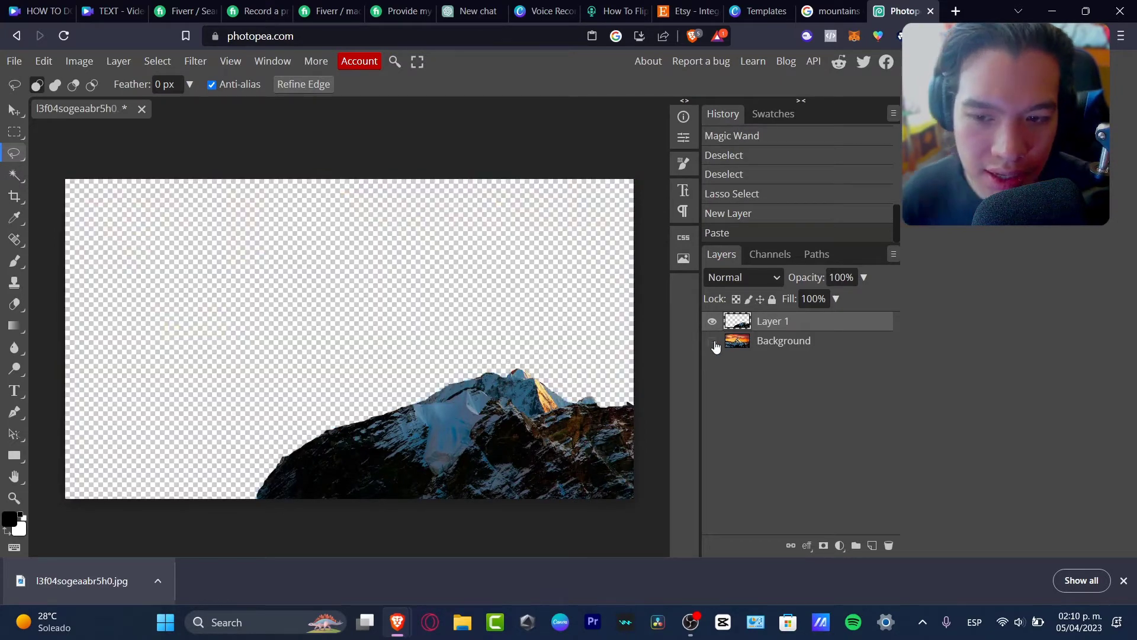
click(713, 342)
click(712, 341)
click(713, 342)
click(712, 342)
click(713, 342)
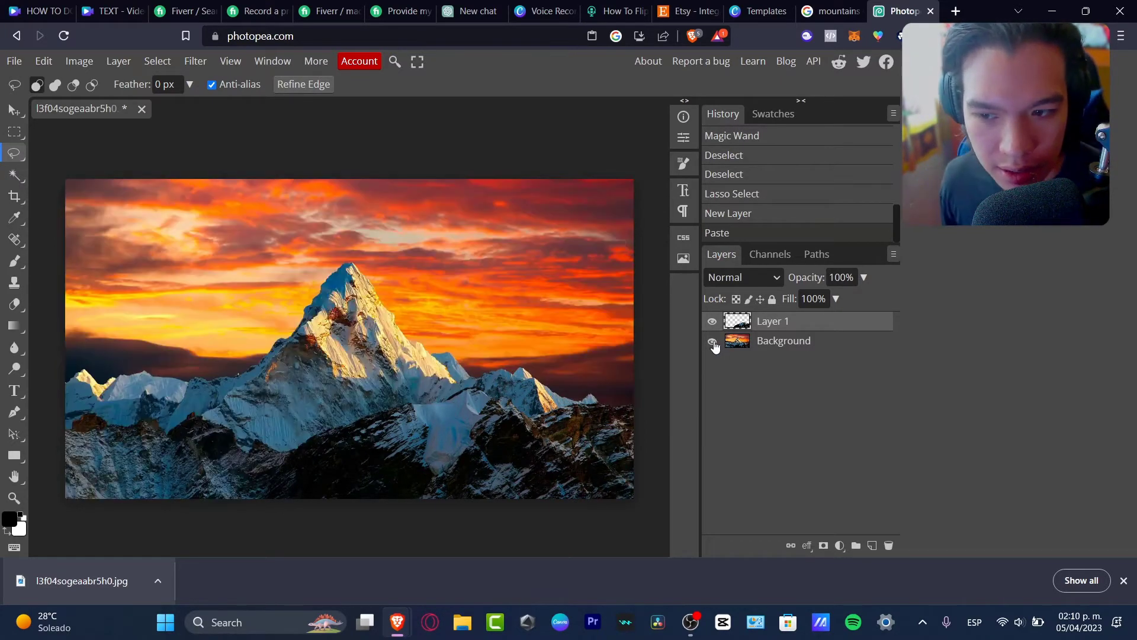
- Lasso the left-hand foreground ridge on the Background layer and copy it to its own layer
click(812, 351)
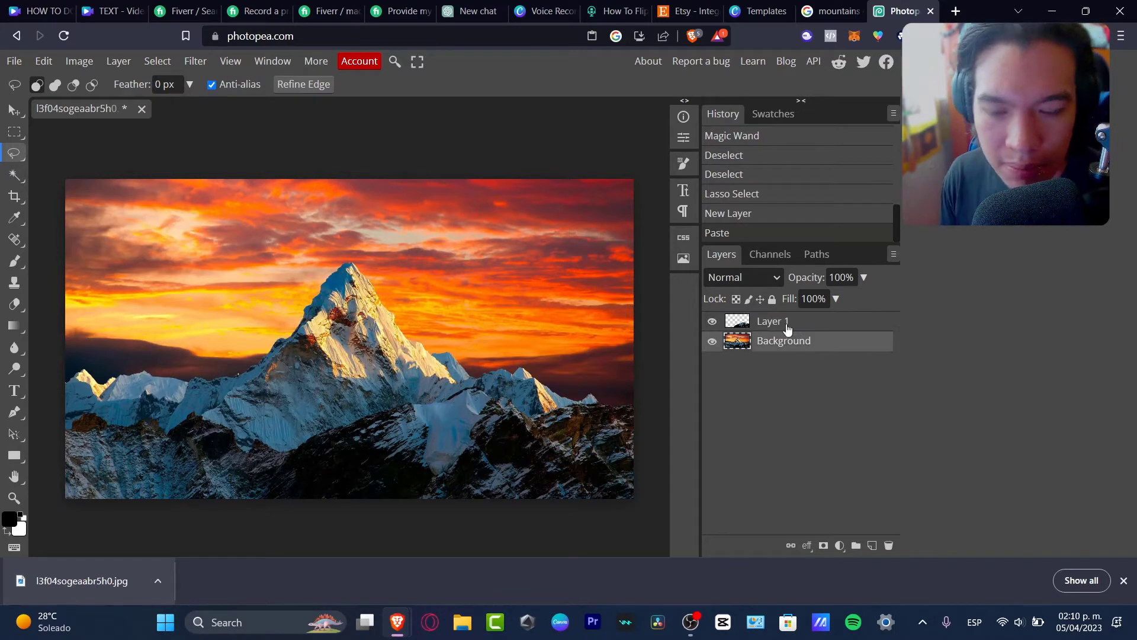
click(23, 166)
click(20, 155)
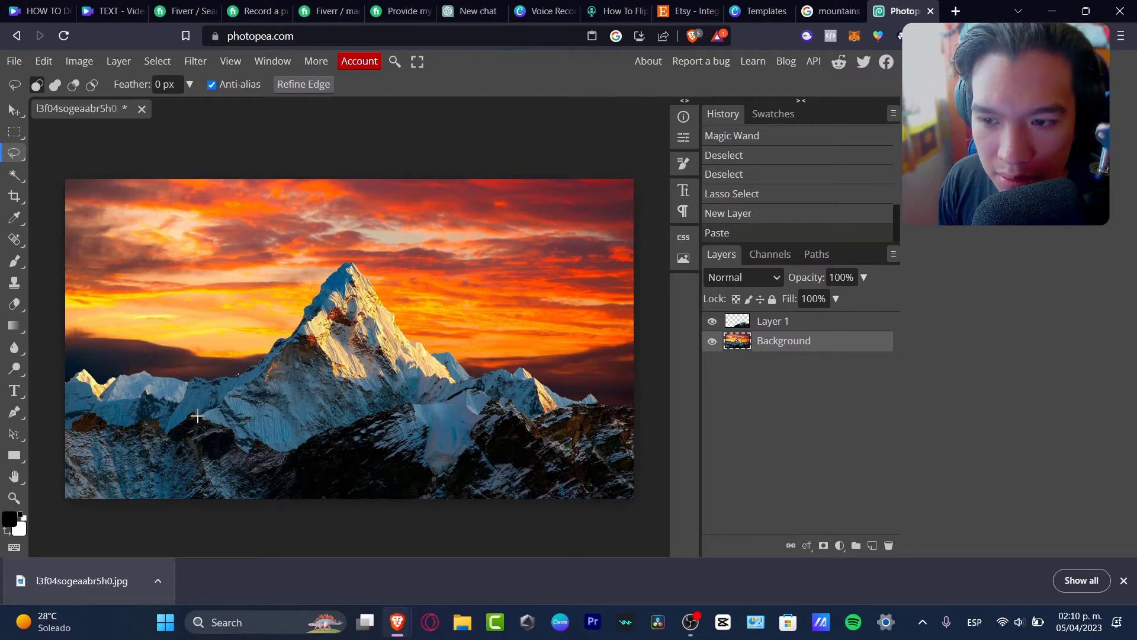
ctrl+click(218, 428)
click(771, 341)
drag(107, 422, 111, 444)
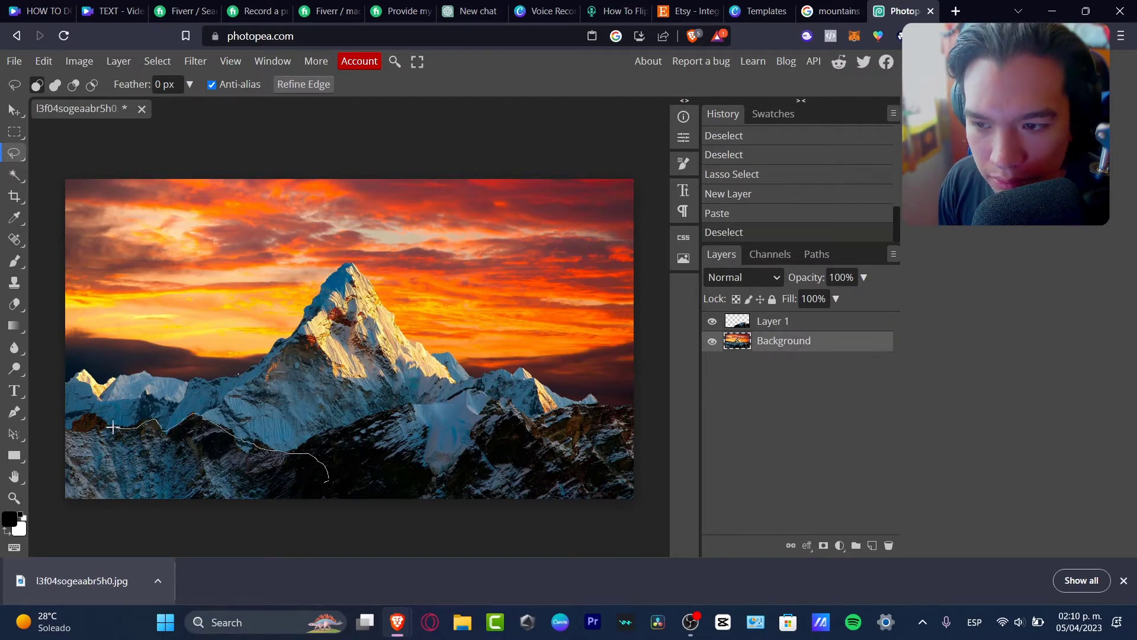
key(ctrl+j)
- Copy the sky and the central mountain to separate layers, and hide the Background layer
mouse_move(54, 239)
mouse_down()
mouse_move(651, 296)
mouse_move(215, 391)
mouse_move(589, 460)
mouse_up()
key(ctrl+j)
key(ctrl+v)
key(v)
click(712, 400)
- Move the central mountain on Layer 4 down to fill the gap, and nudge the left foreground ridge on Layer 2
click(781, 361)
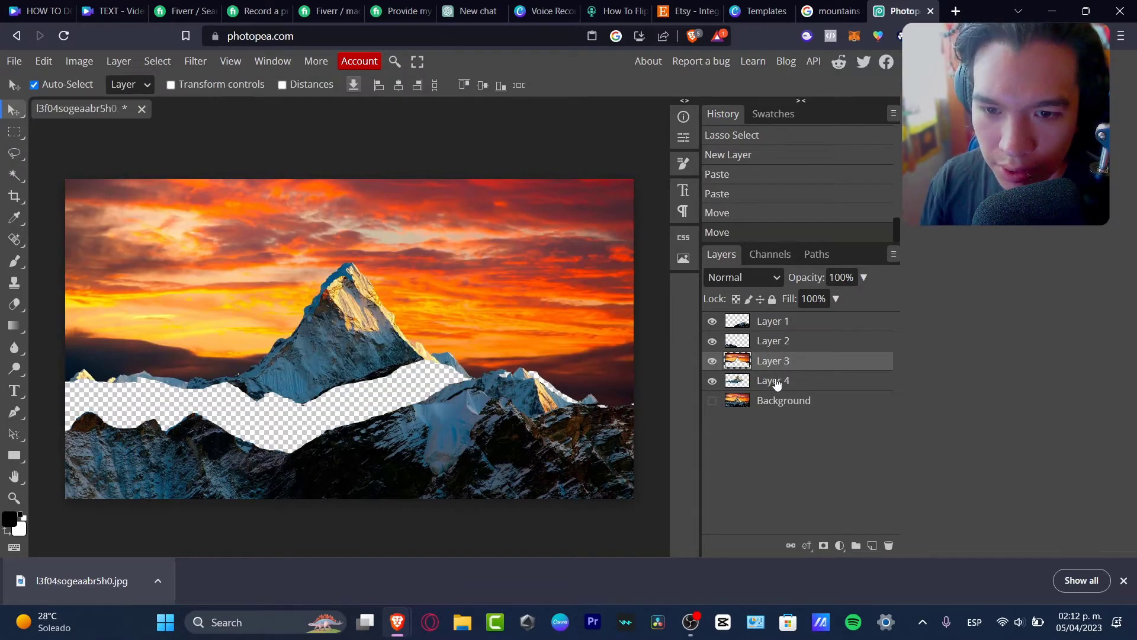
click(778, 382)
drag(366, 362, 353, 413)
click(798, 344)
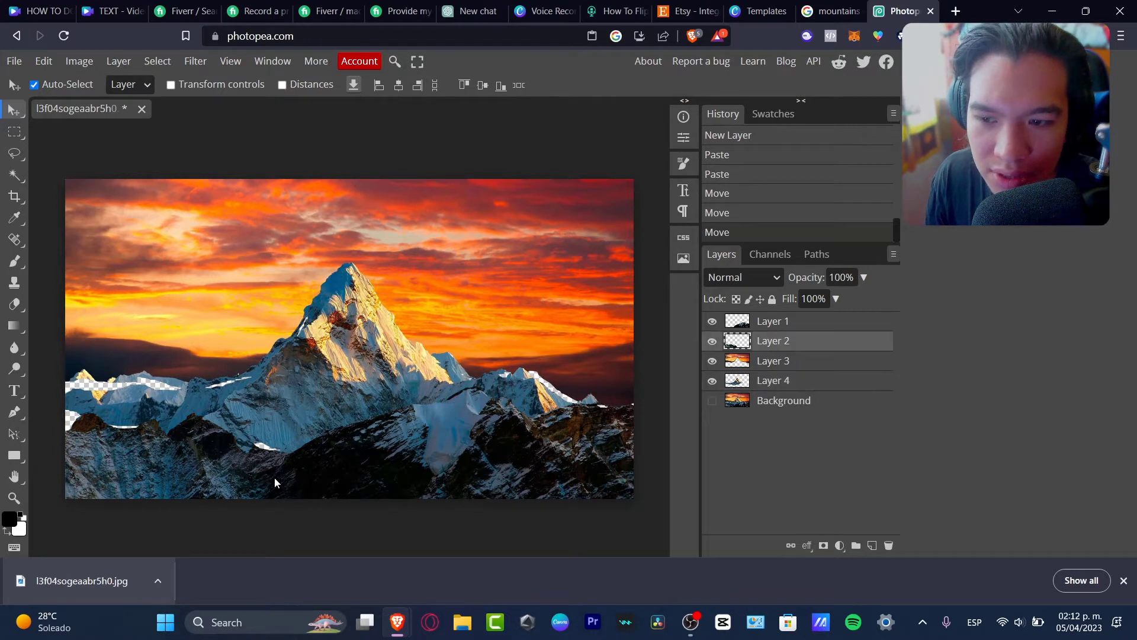
mouse_move(275, 477)
mouse_down()
mouse_move(273, 460)
mouse_move(266, 468)
mouse_up()
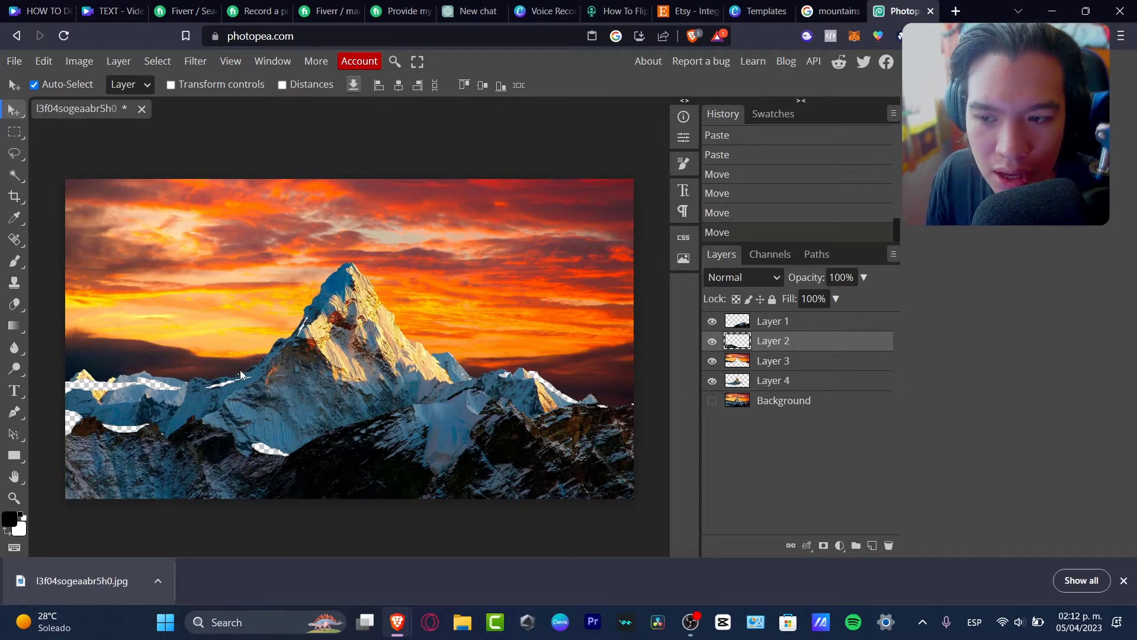
click(812, 379)
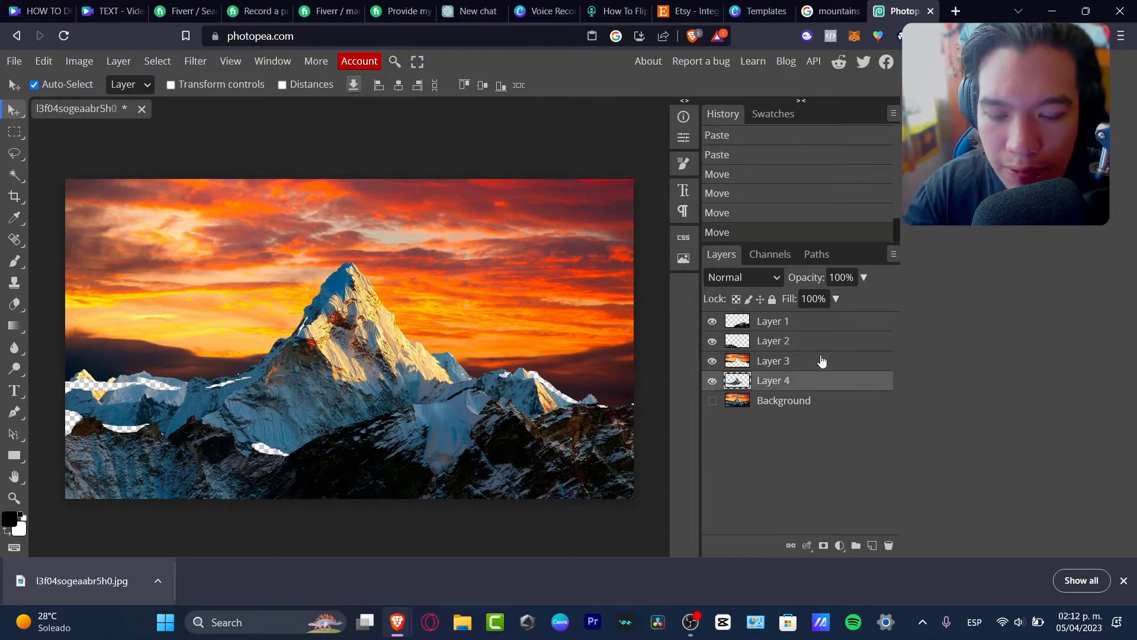
shift+click(835, 323)
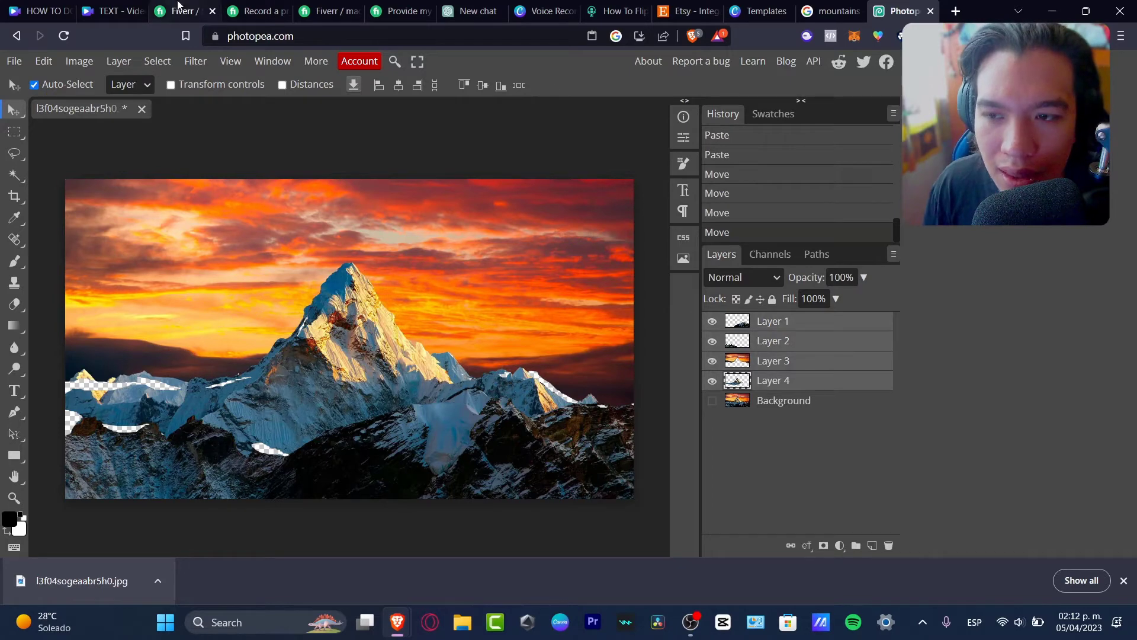
click(13, 61)
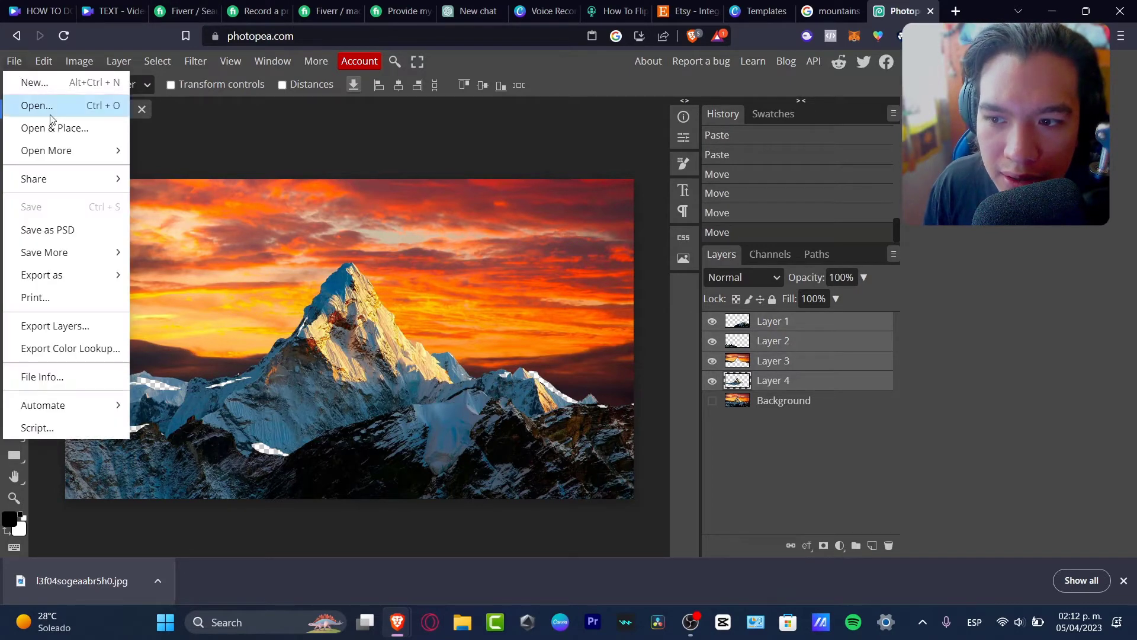
mouse_move(100, 272)
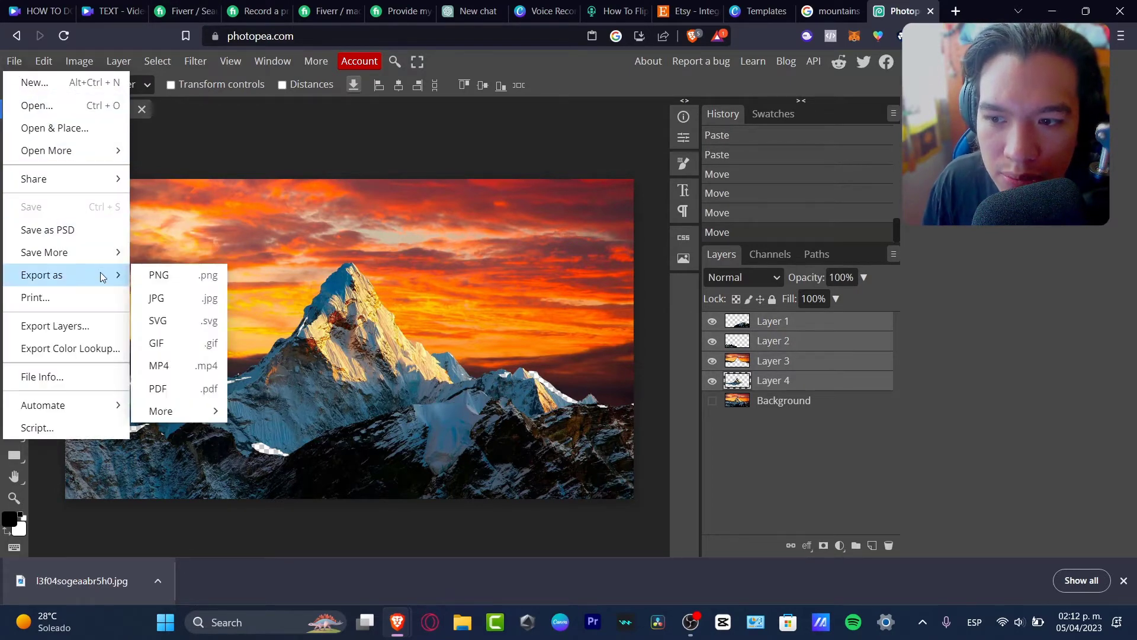
click(169, 287)
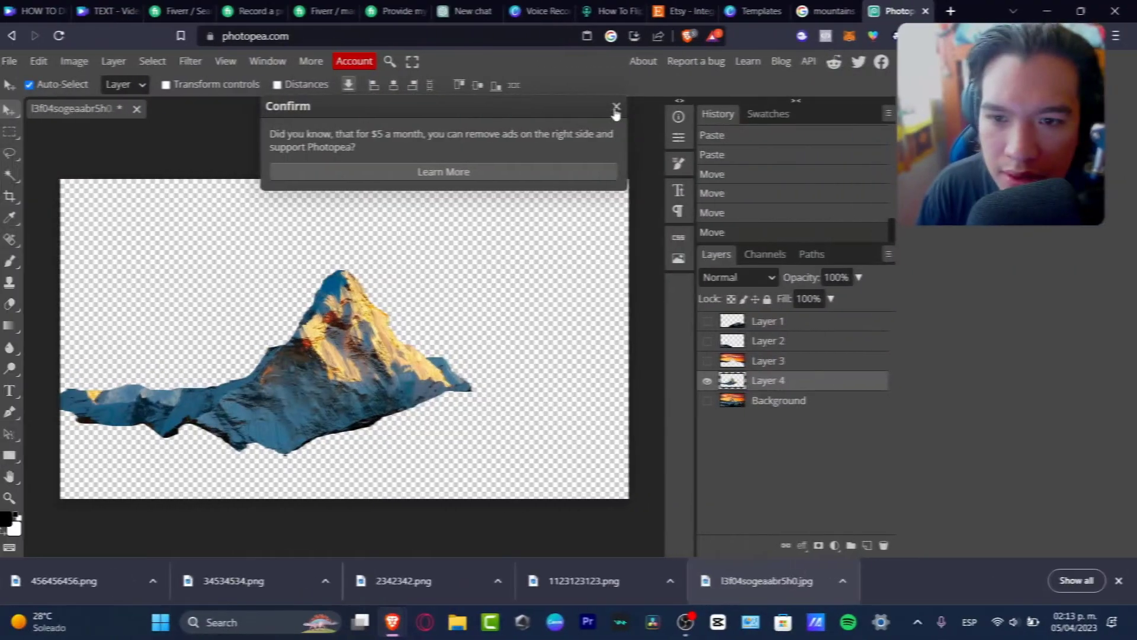
click(614, 109)
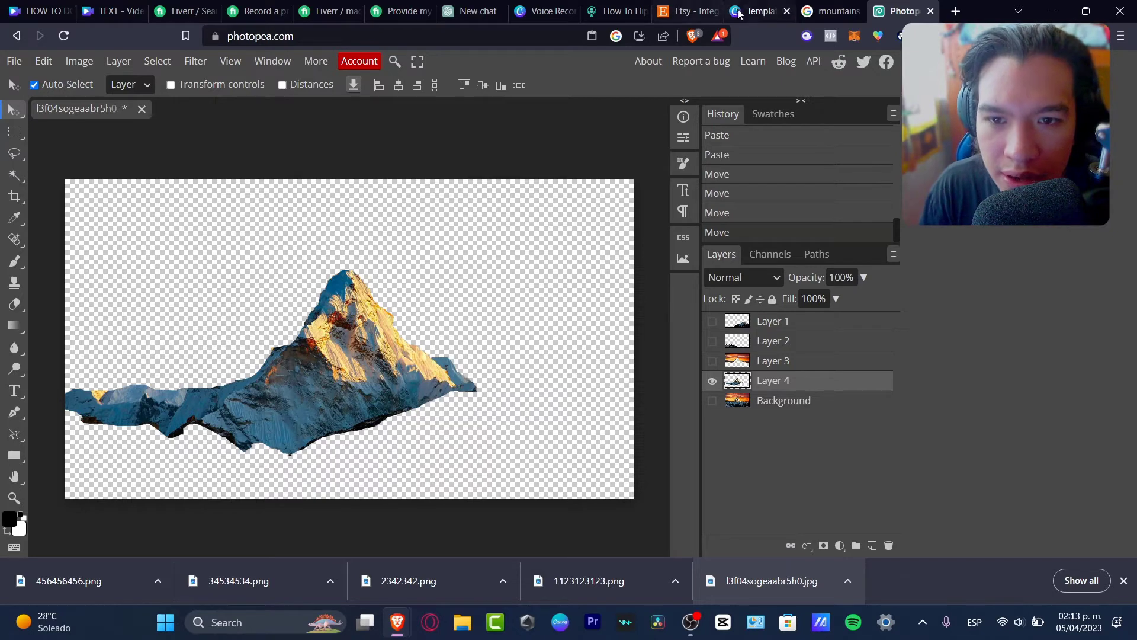
- Switch to Canva, create a blank Video design and add a second page to it
click(761, 16)
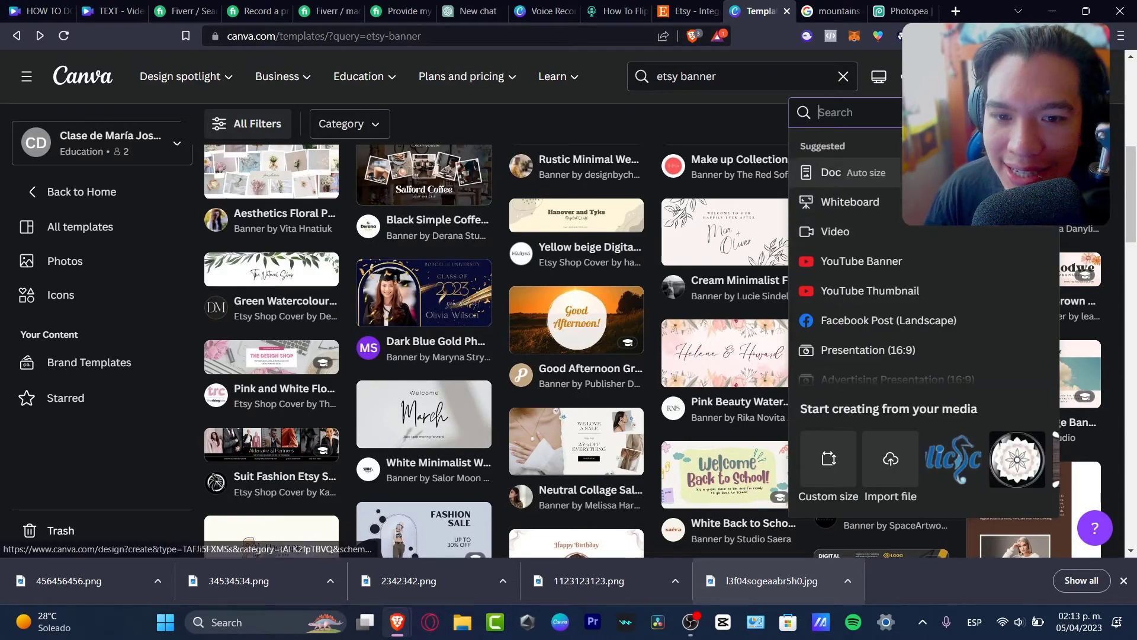
click(925, 237)
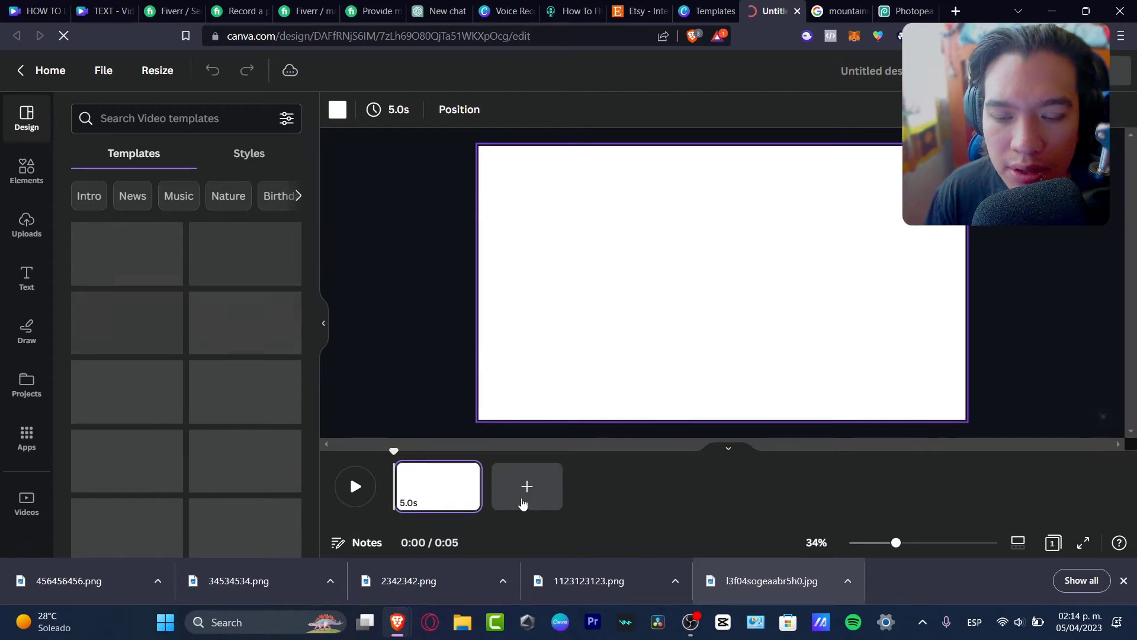
click(529, 502)
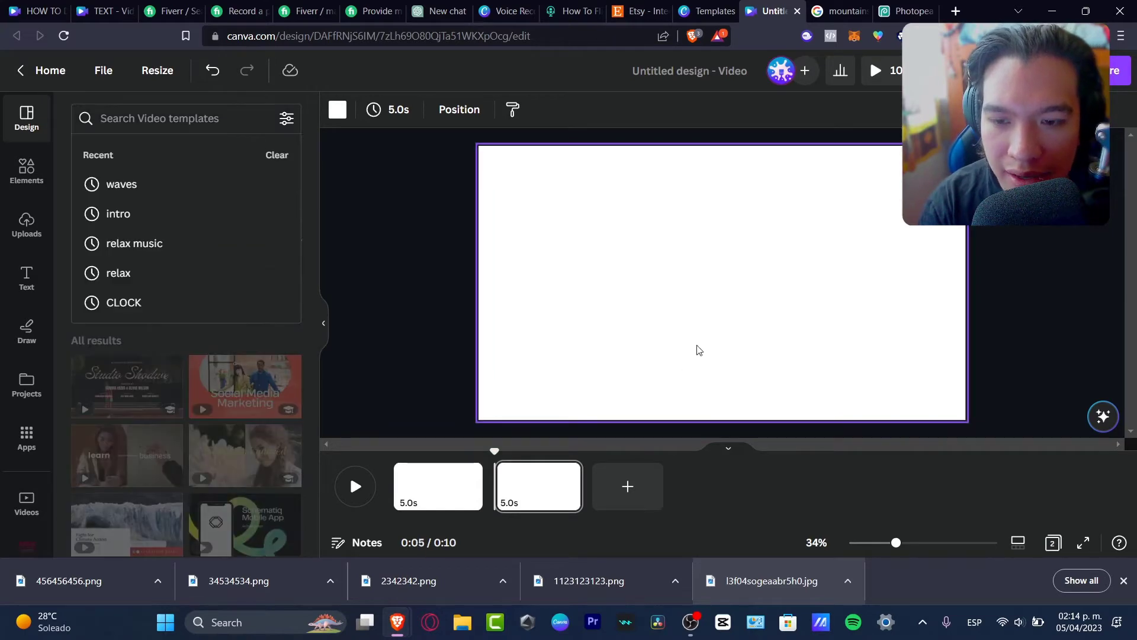
- Search the video elements for "susnet mountain" and add the dark sunset lake clip to the second page
click(766, 323)
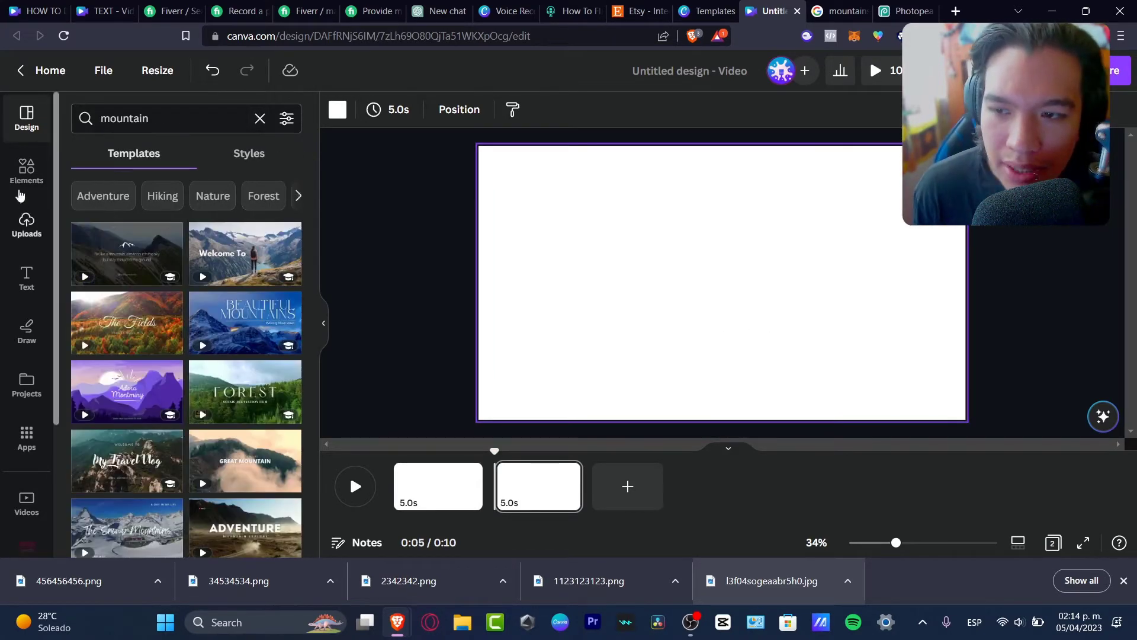
click(27, 172)
click(129, 117)
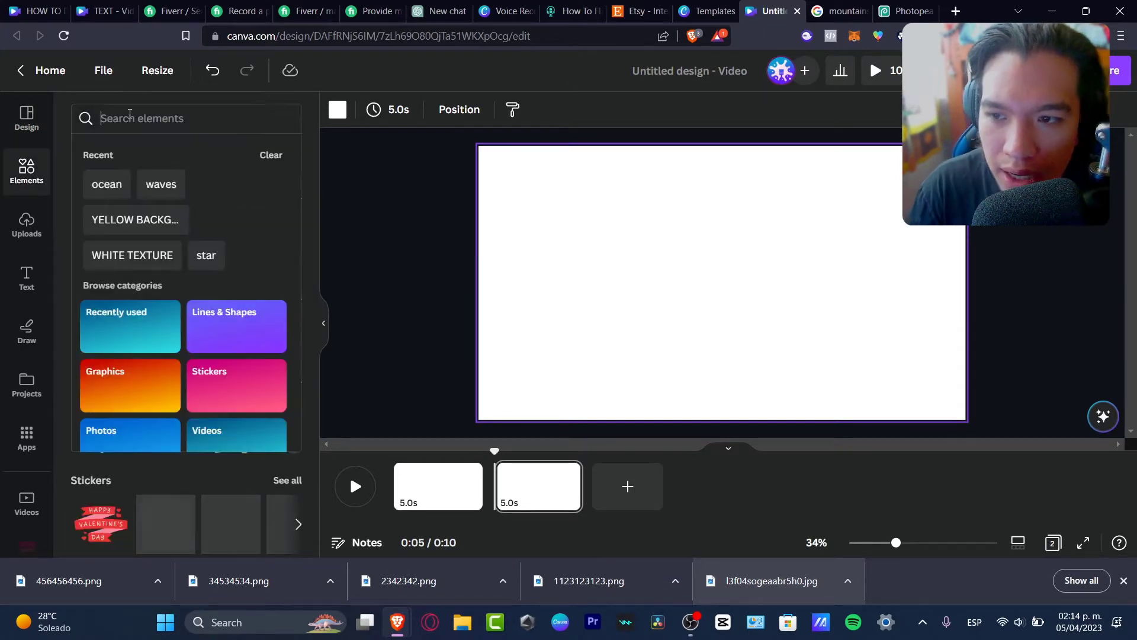
text(susnet mountain)
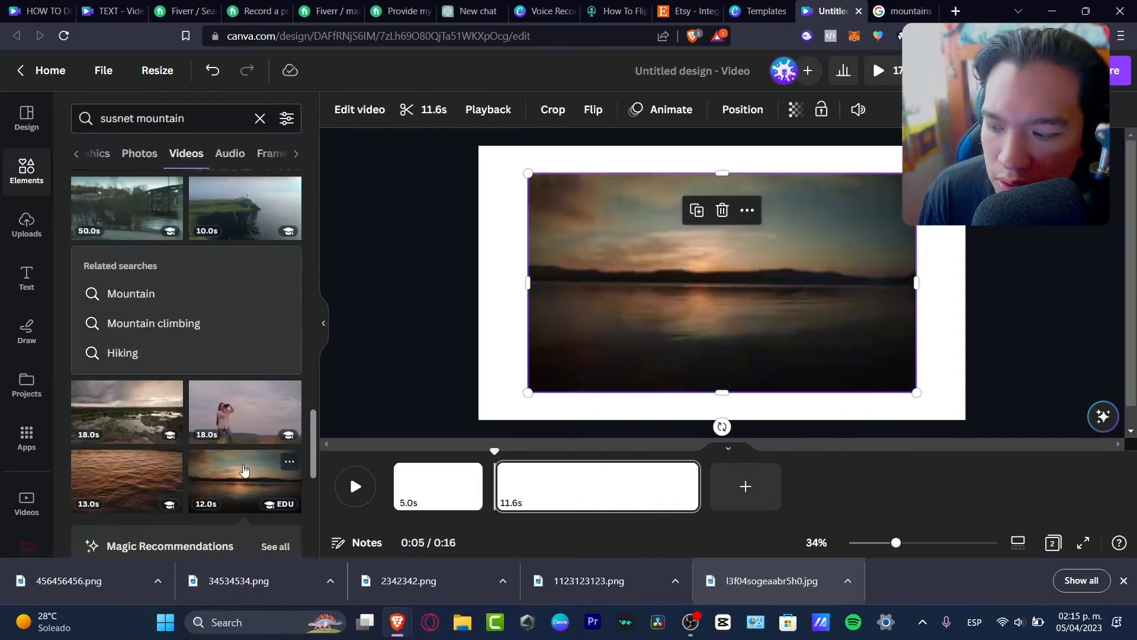
click(746, 307)
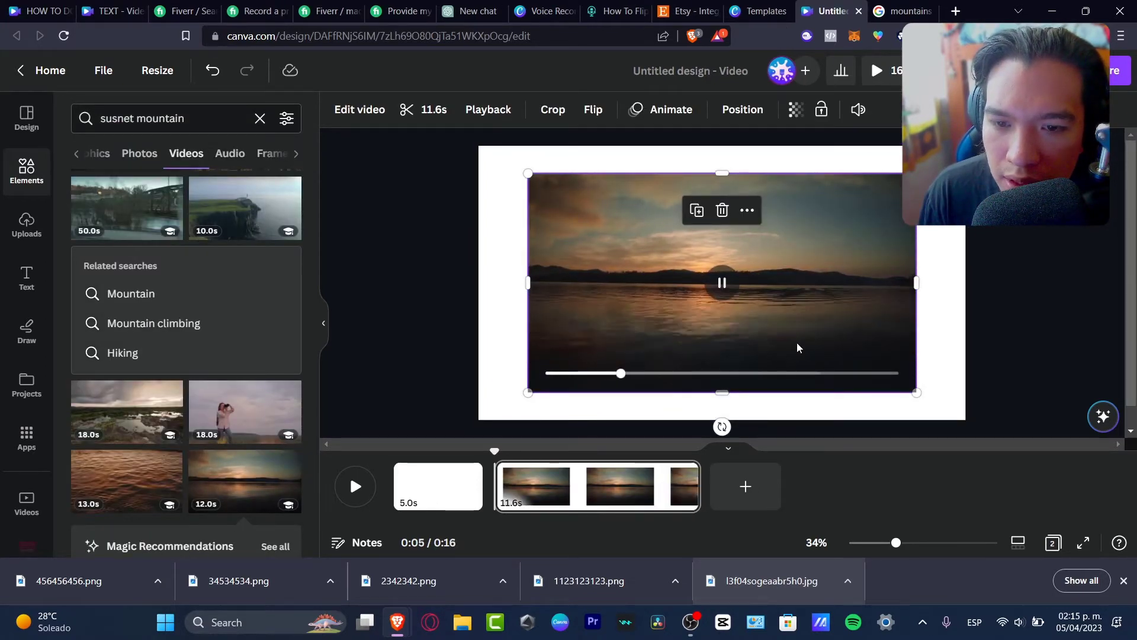
- Enlarge and move the sunset lake clip so its sky and dark shoreline cover the whole second page
drag(797, 340, 743, 400)
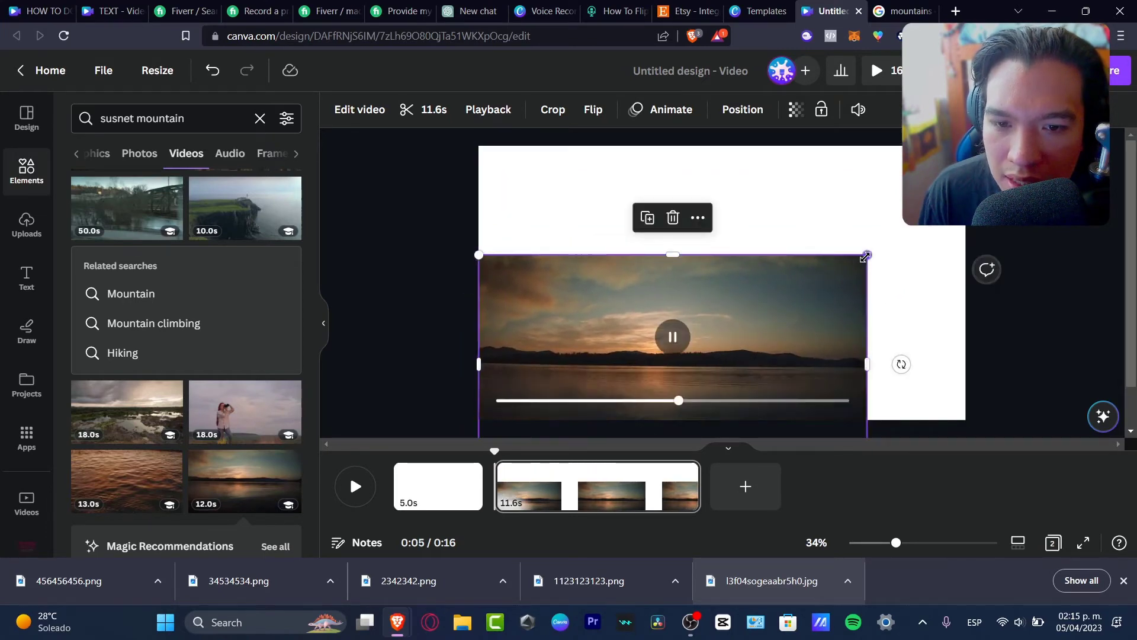
drag(872, 270, 1108, 269)
drag(872, 288, 854, 259)
key(ctrl+z)
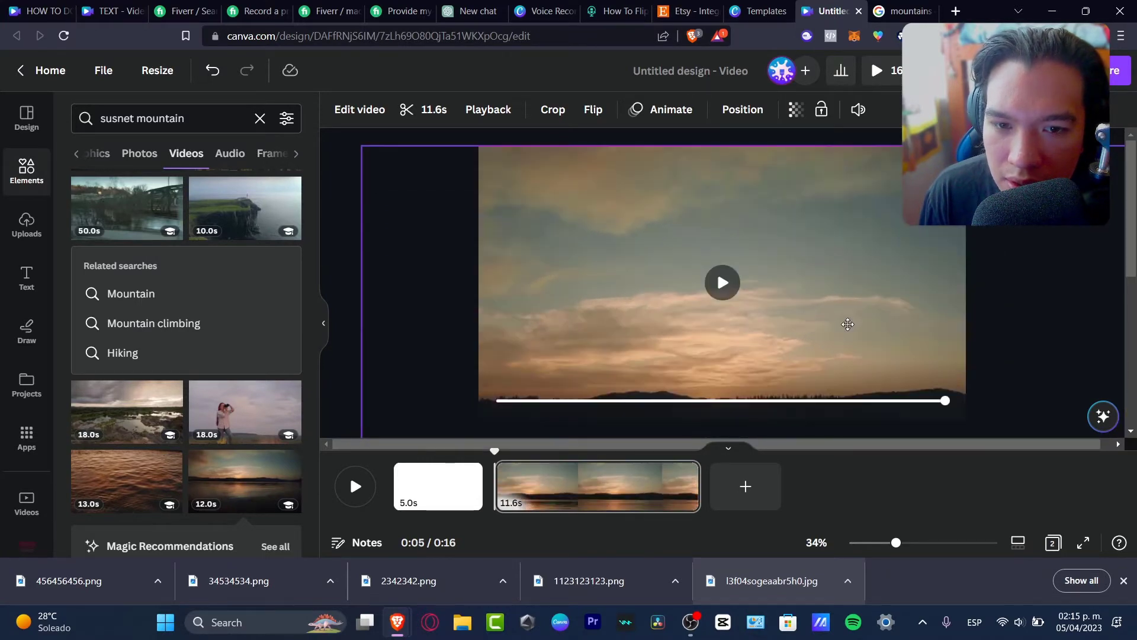
click(995, 226)
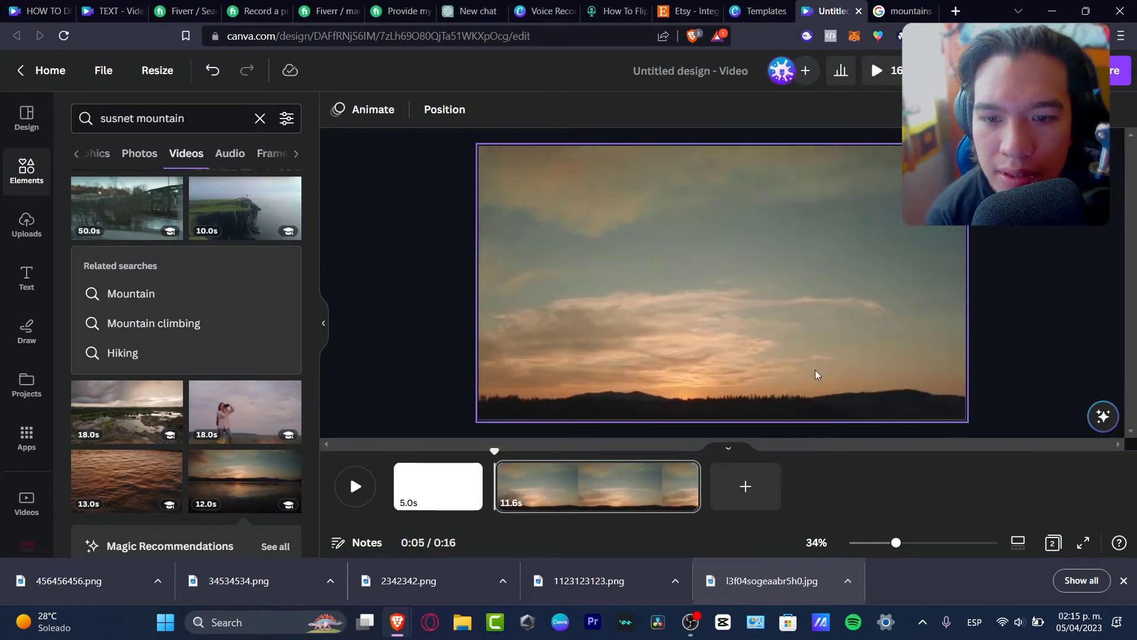
- Add 1123123123.png and 2342342.png to the second page, placing the ridges in the page's lower-right and lower-left corners respectively
click(26, 224)
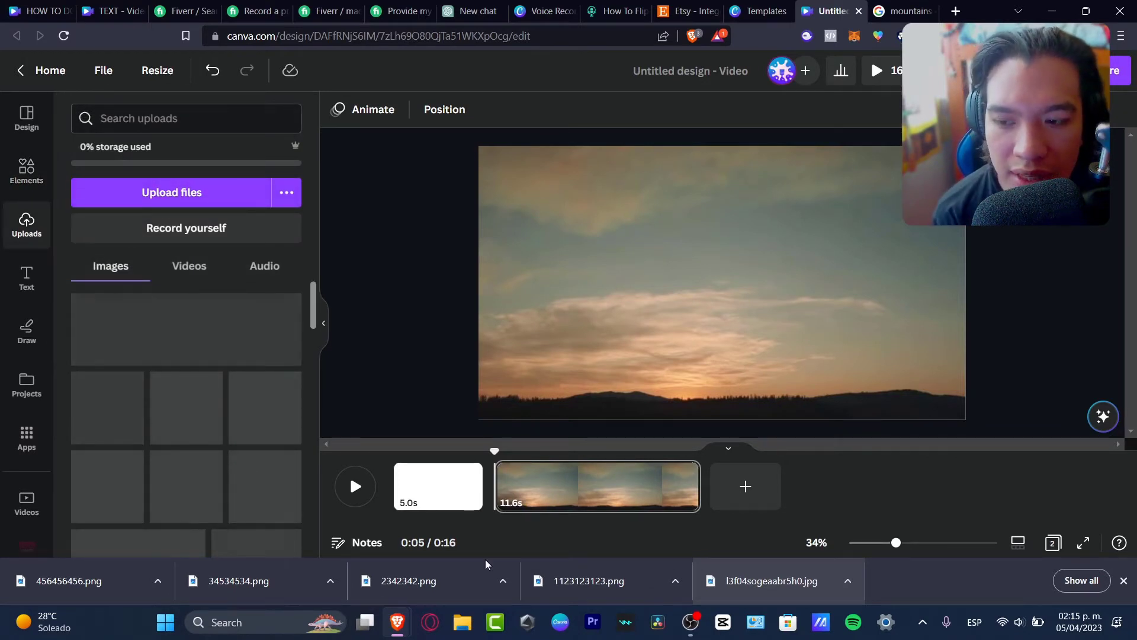
drag(764, 580, 705, 328)
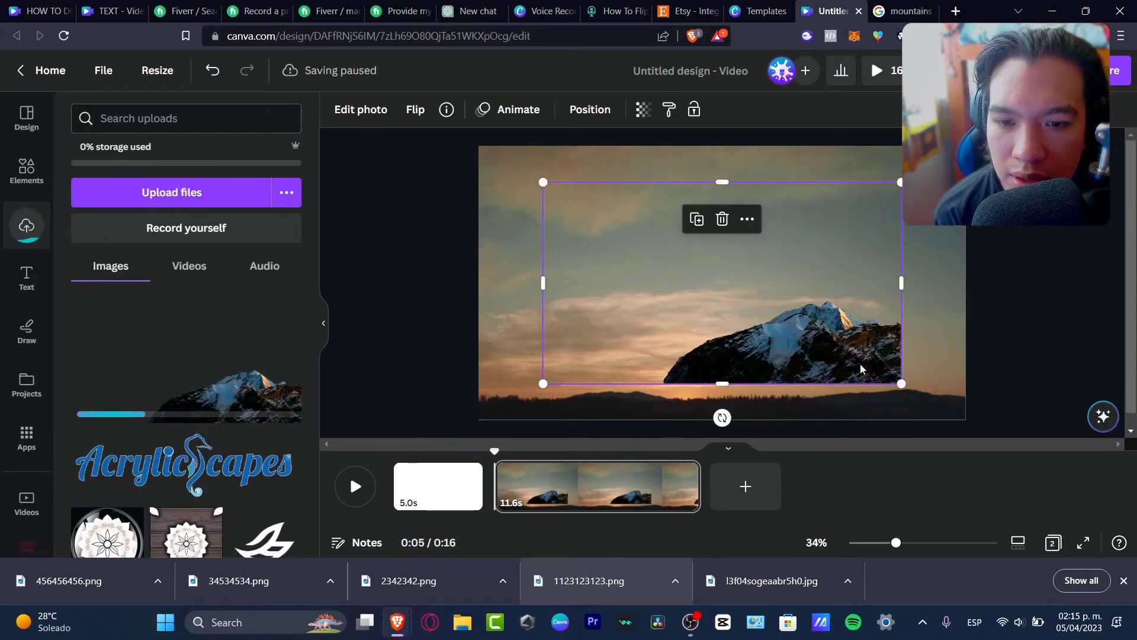
drag(842, 361, 921, 398)
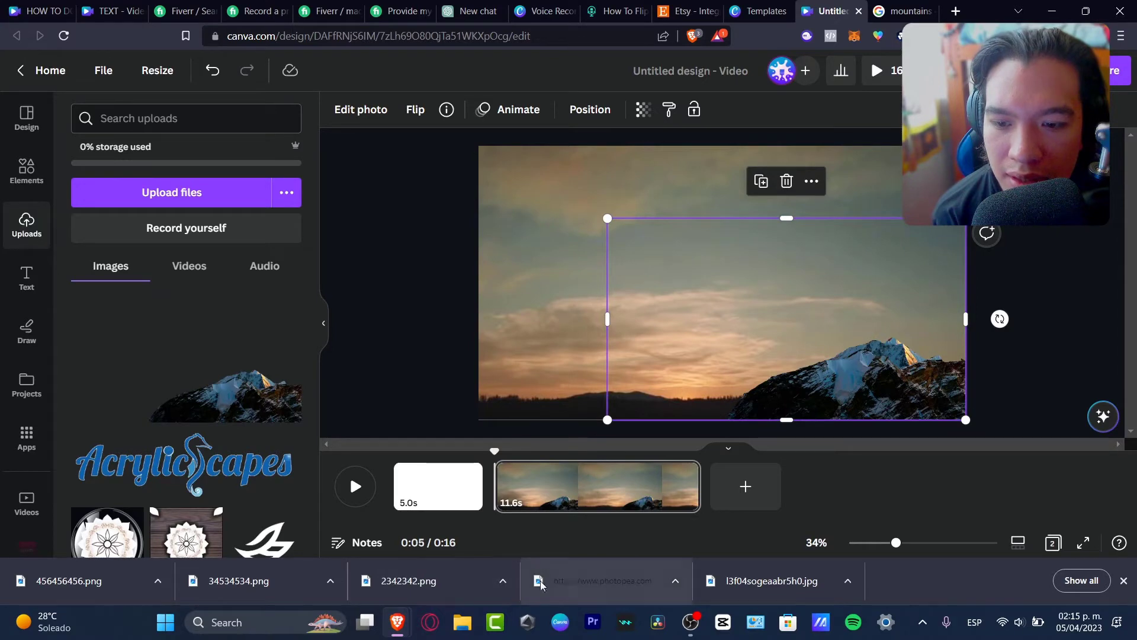
drag(431, 582, 587, 359)
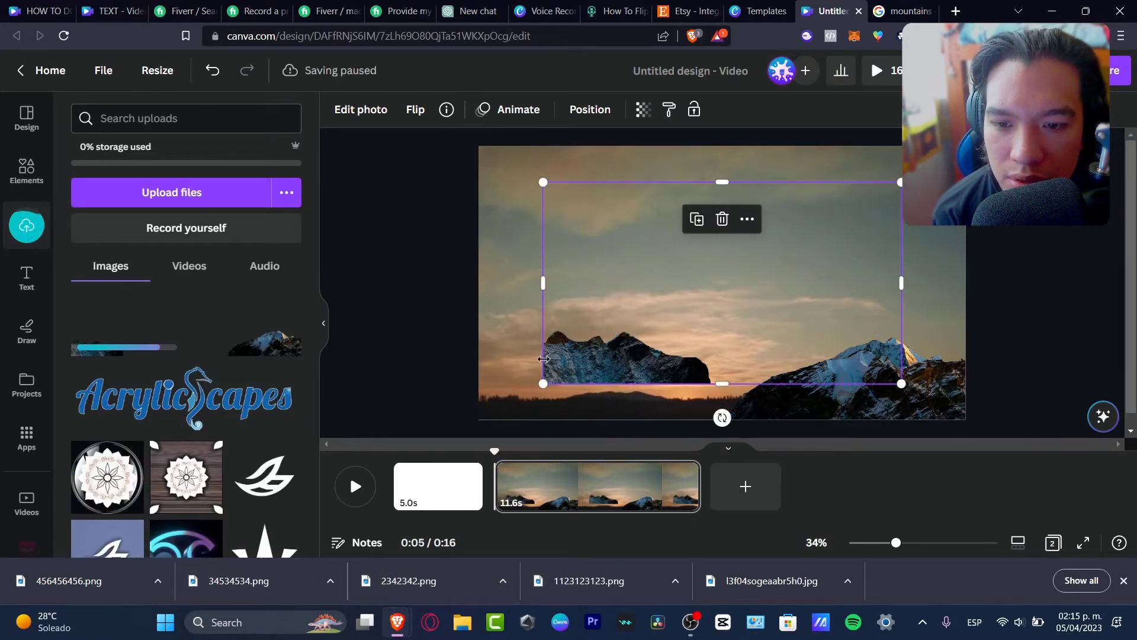
drag(573, 372, 492, 403)
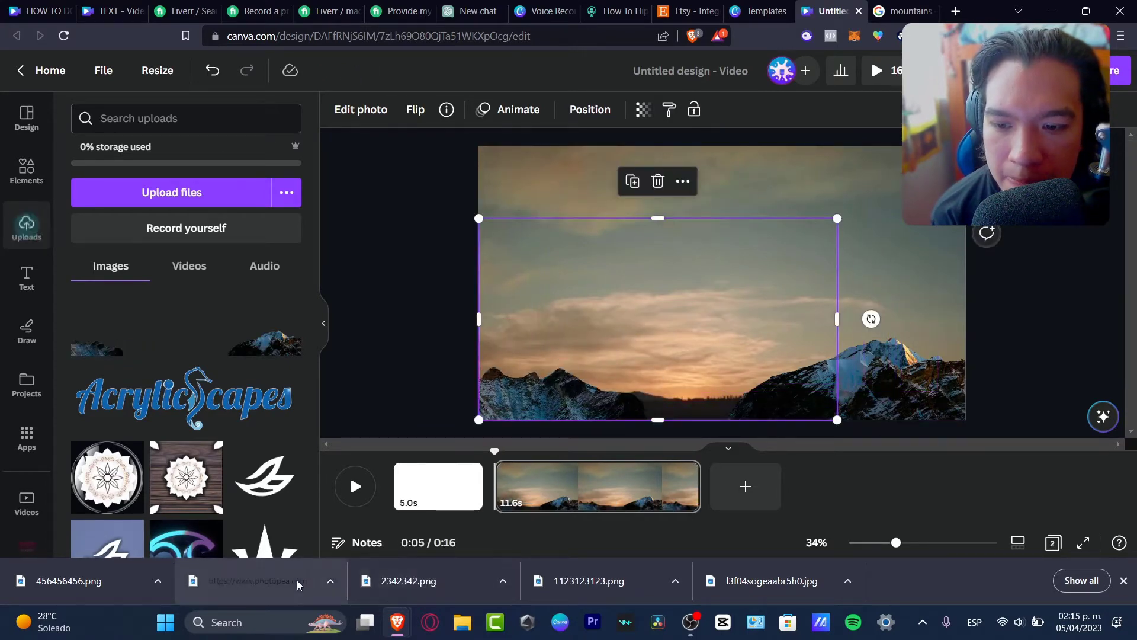
- Add the orange sky layer 34534534.png enlarged to cover the page, and add the central mountain layer 456456456.png
drag(296, 581, 662, 322)
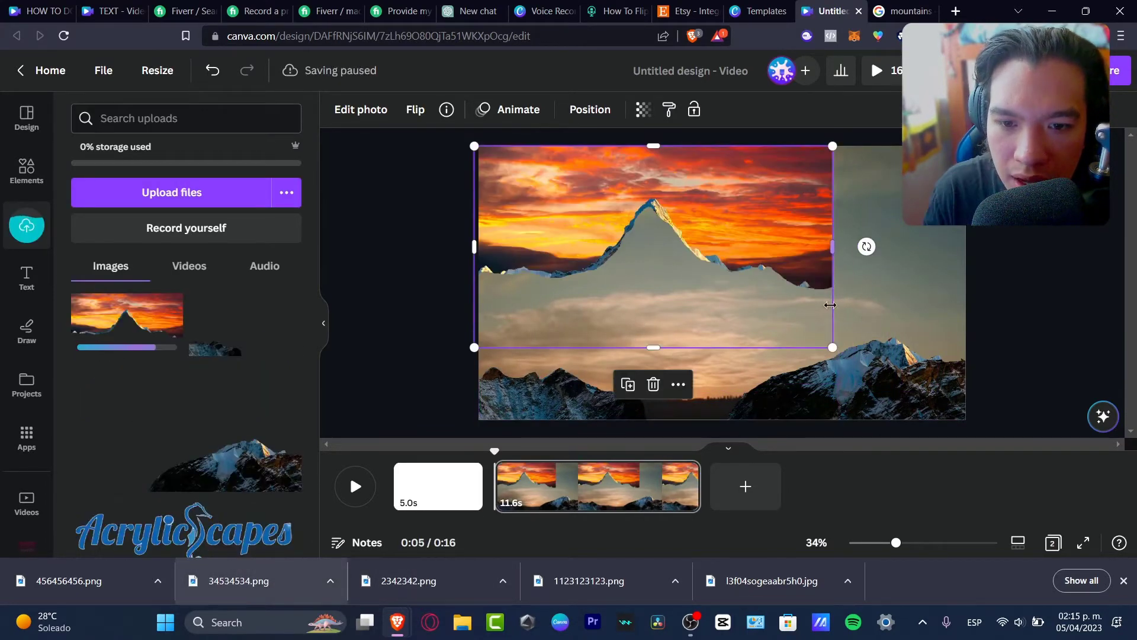
drag(832, 353, 971, 427)
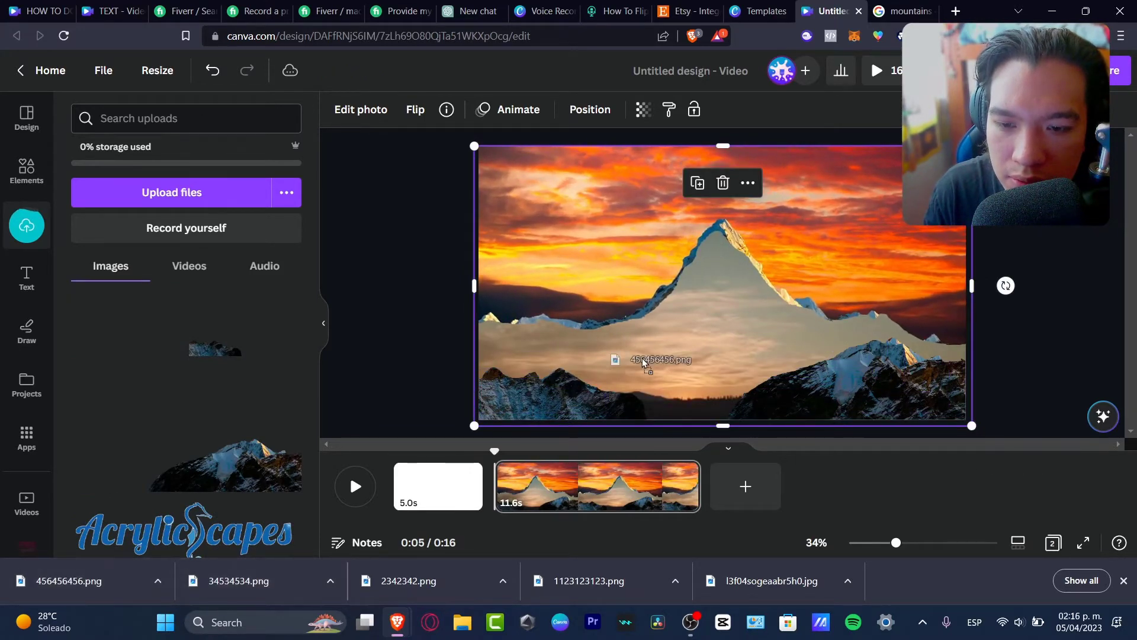
key(ctrl+v)
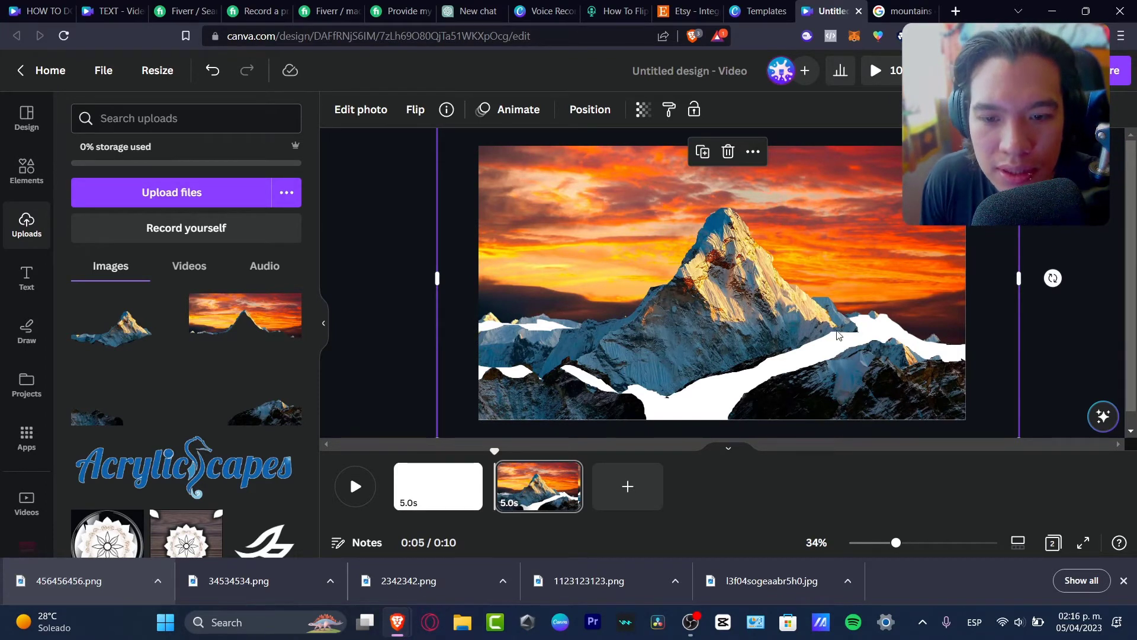
- Crop the empty margins off the central mountain image, enlarge it slightly and position it over the gap in the sky layer
drag(839, 336, 832, 333)
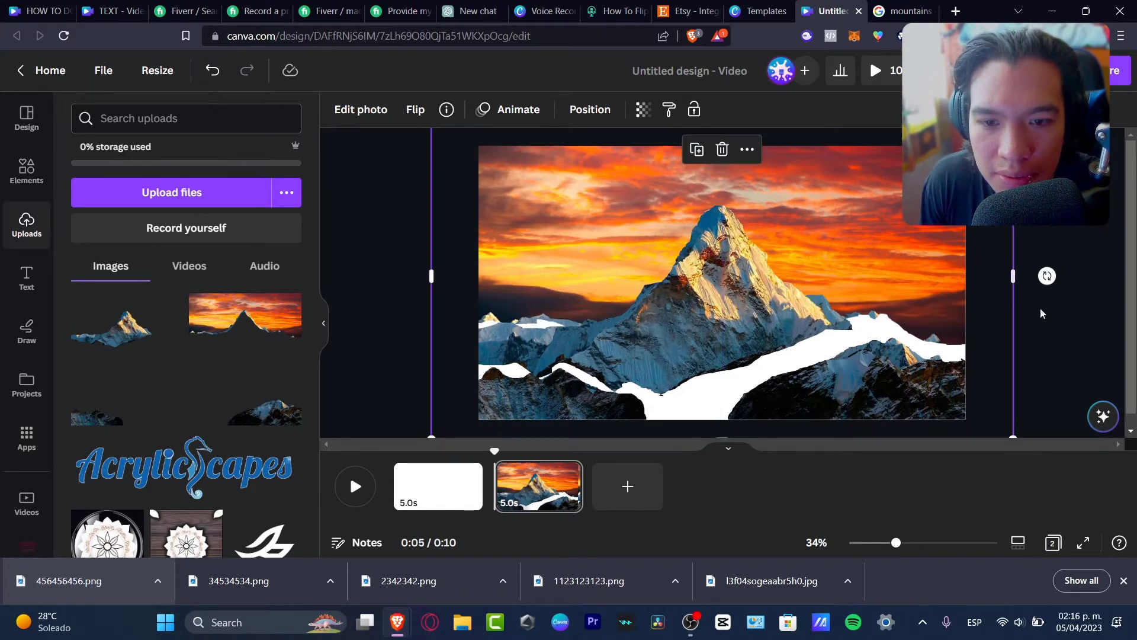
drag(1017, 281, 858, 279)
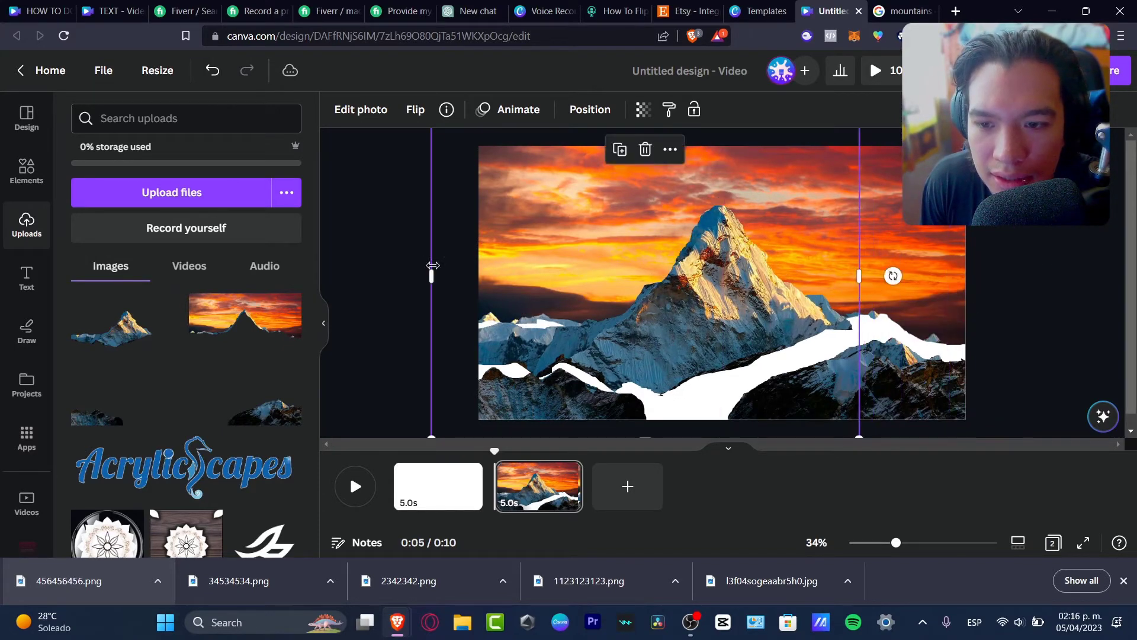
mouse_move(706, 322)
mouse_down()
mouse_move(703, 299)
mouse_move(702, 317)
mouse_up()
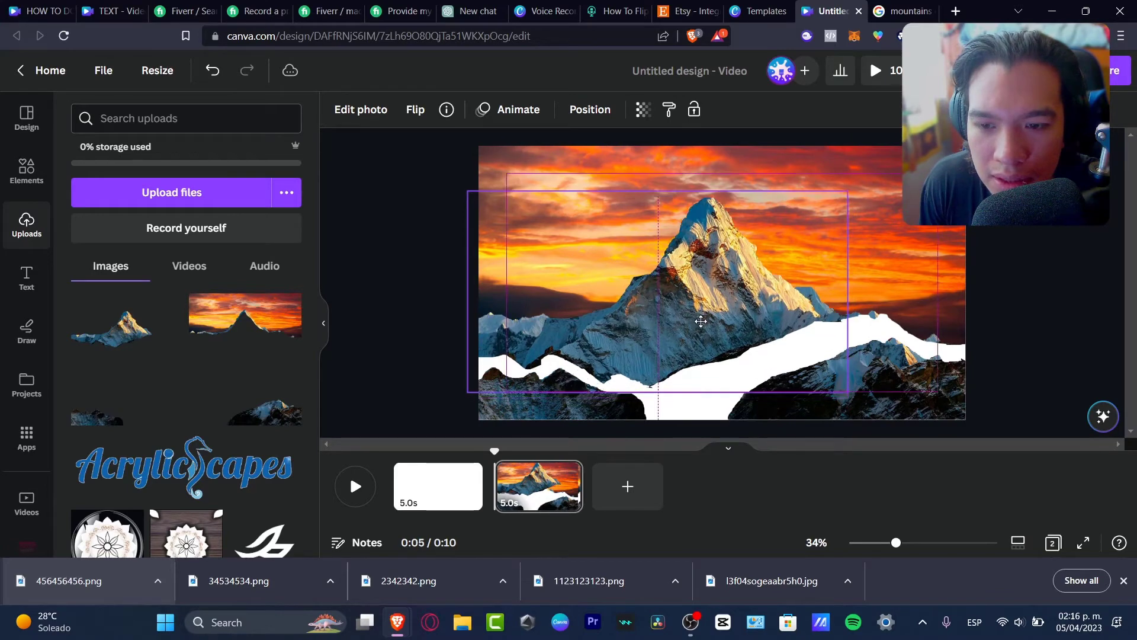
drag(849, 392, 899, 431)
mouse_move(807, 318)
mouse_down()
mouse_move(795, 297)
mouse_move(806, 297)
mouse_move(780, 298)
mouse_move(794, 299)
mouse_up()
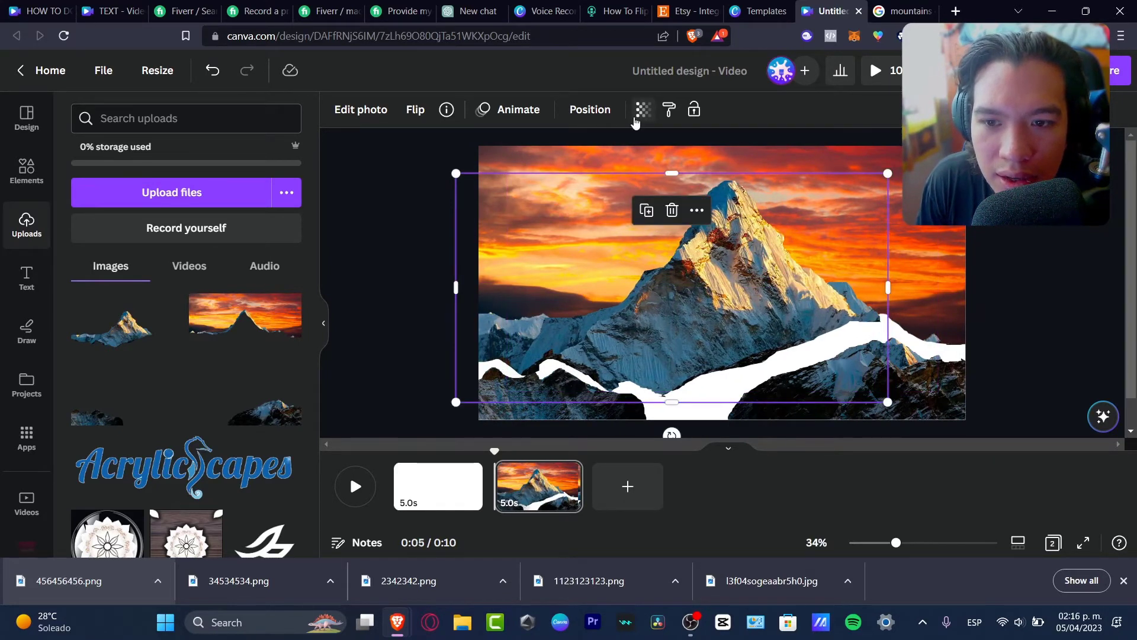
- Try a short custom motion path on the central mountain, oriented to the path and with a slower speed
click(521, 112)
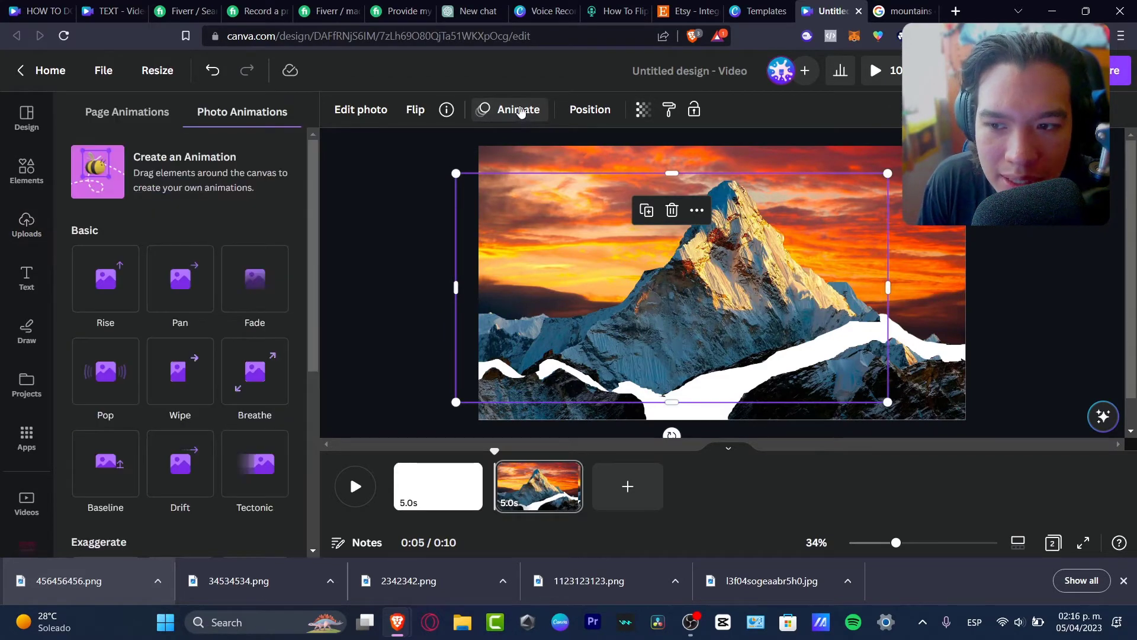
click(185, 181)
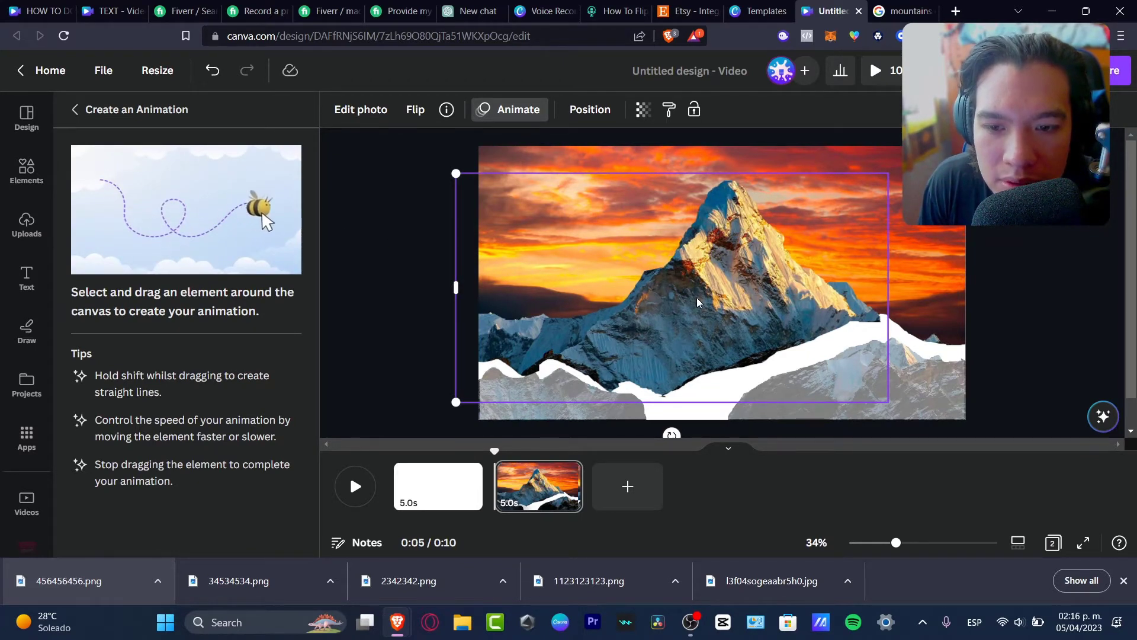
drag(697, 298, 708, 297)
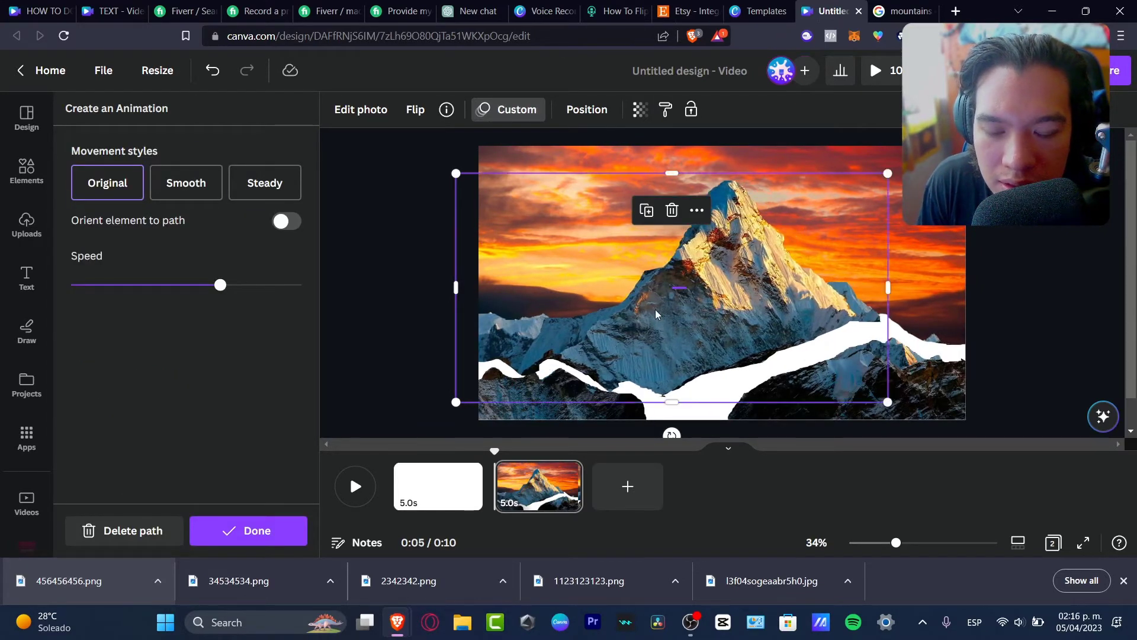
click(294, 229)
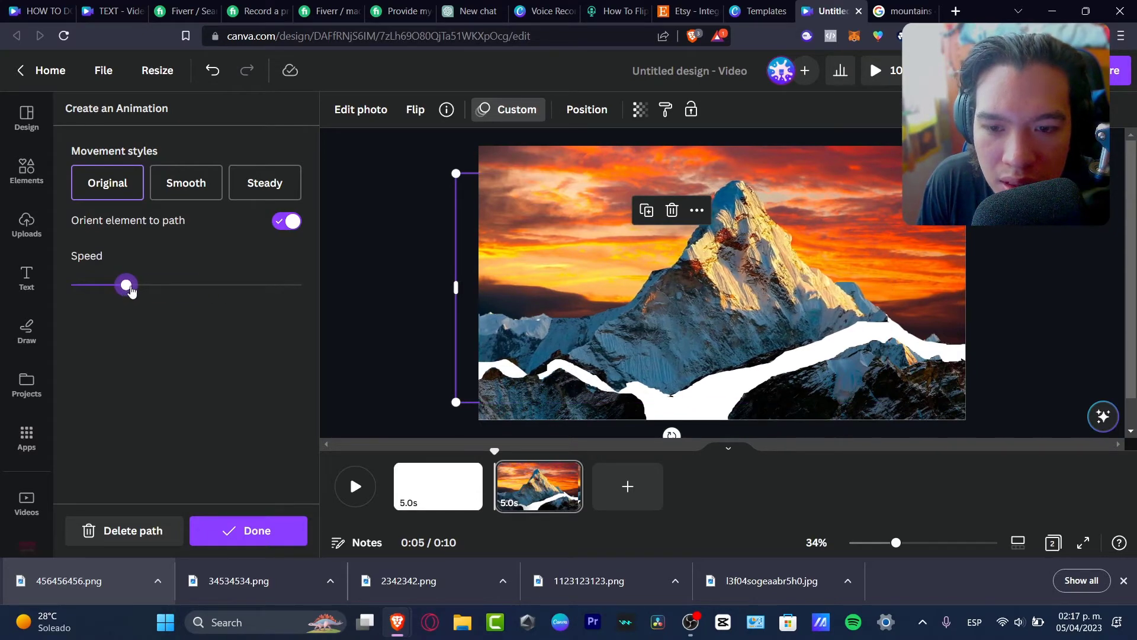
key(ctrl+z)
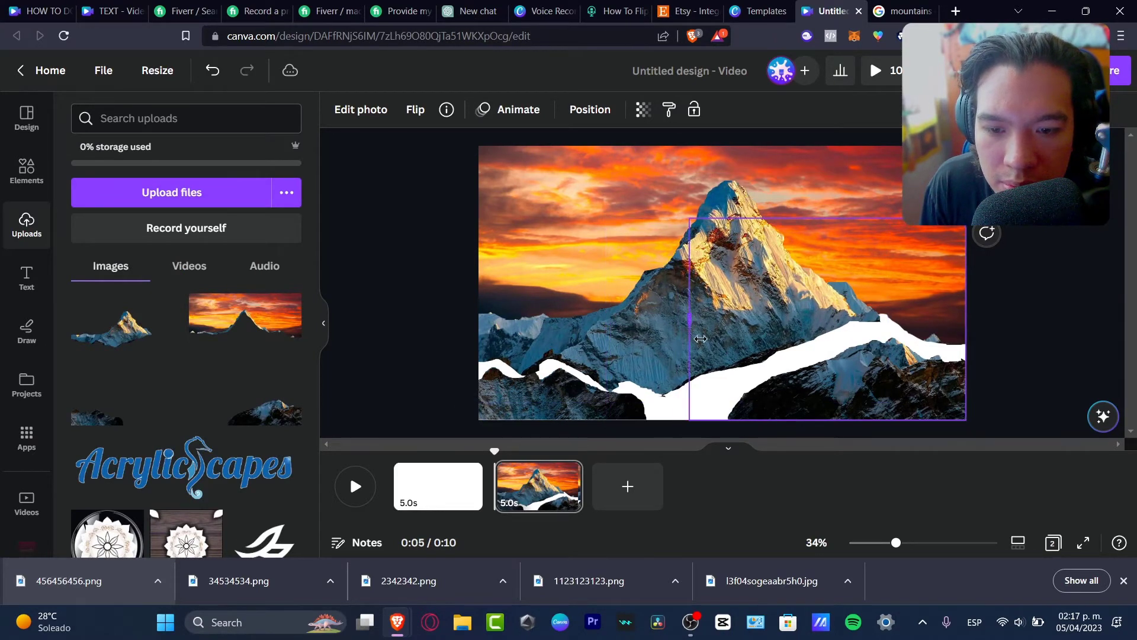
- Crop the right foreground ridge image, enlarge it to cover the white gap beneath the mountain, and bring it to the front
drag(869, 216, 869, 317)
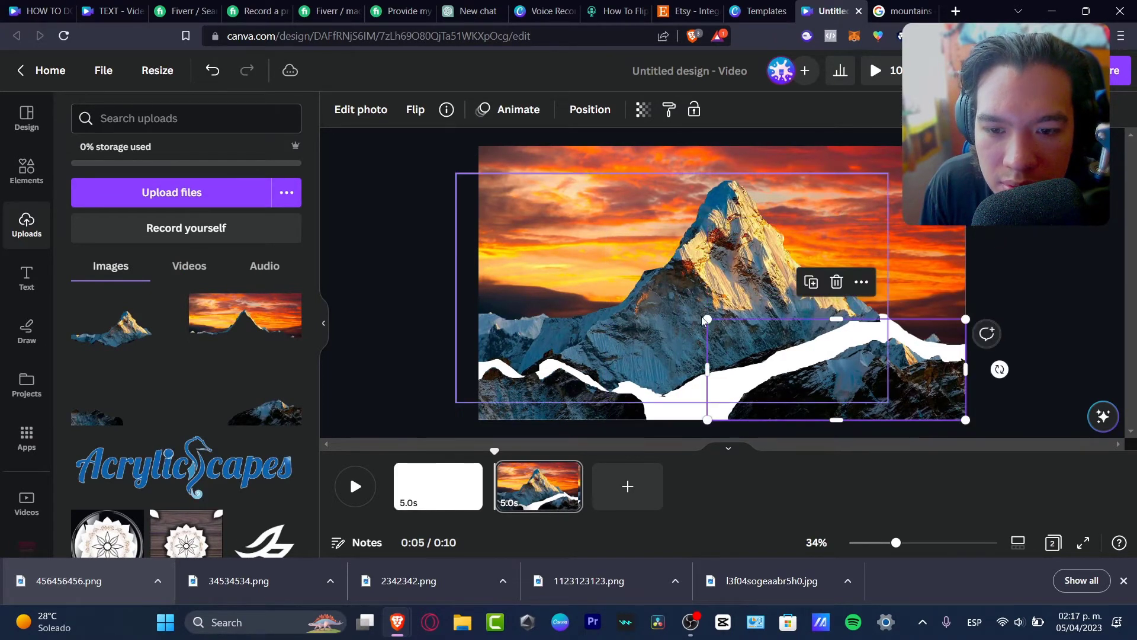
drag(651, 280, 630, 266)
right_click(925, 396)
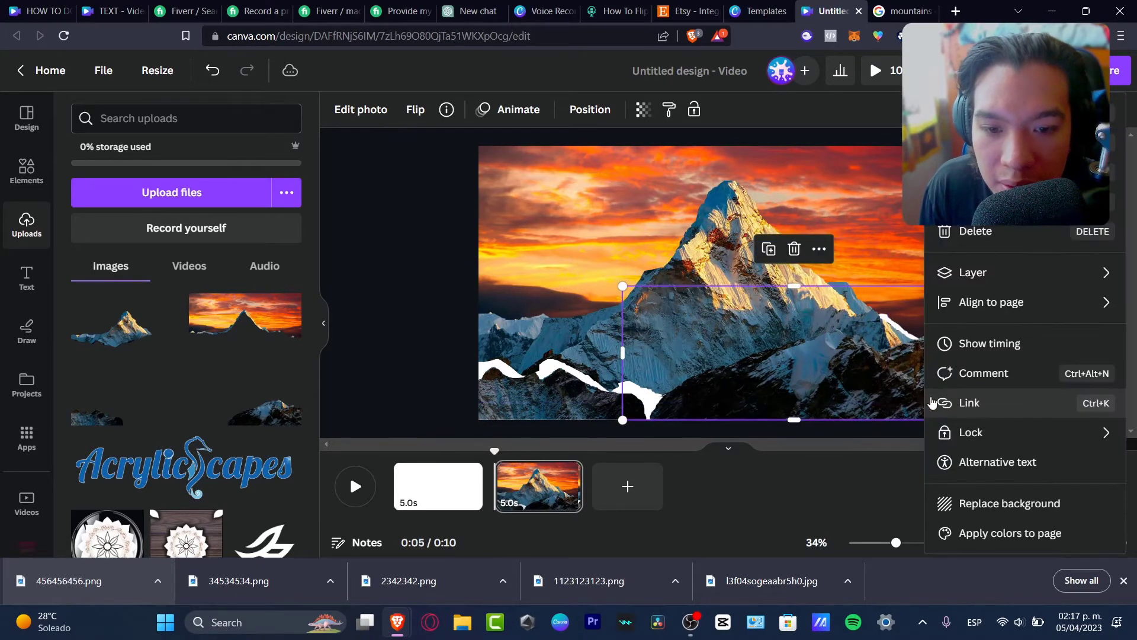
mouse_move(1010, 279)
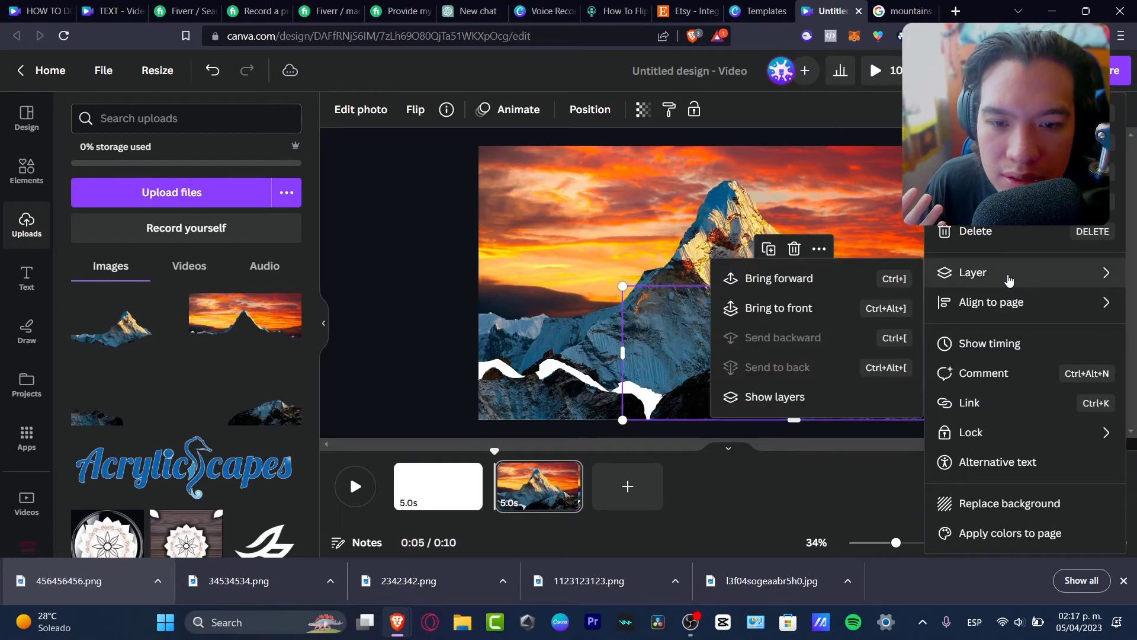
click(811, 308)
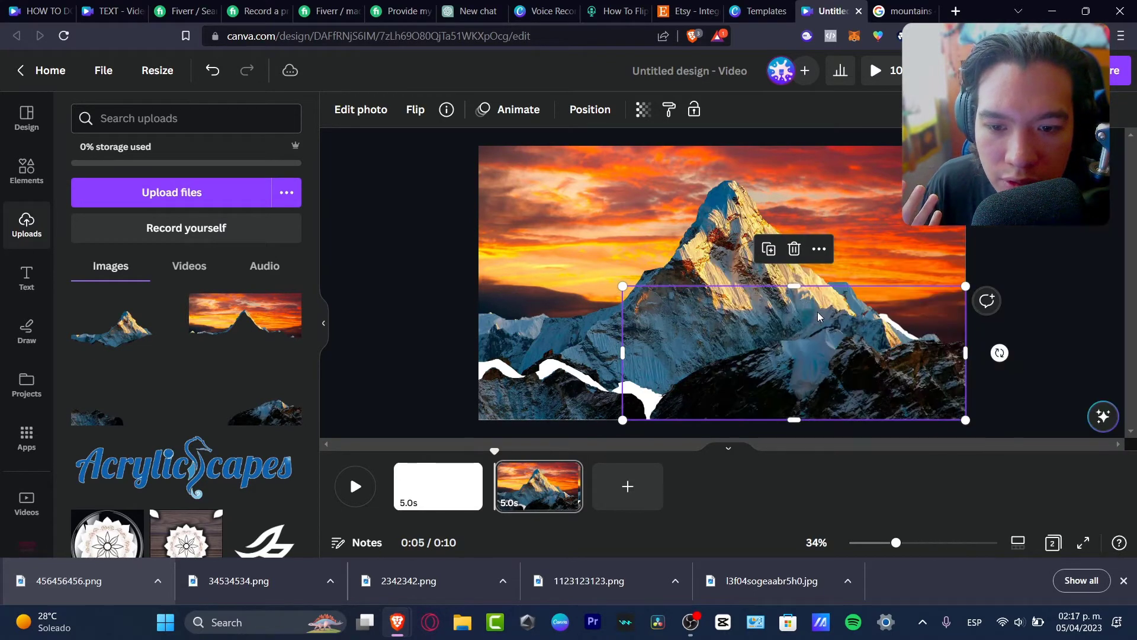
- Enlarge the left foreground ridge from the page's lower-left corner until it covers the remaining white gap
drag(948, 396, 542, 420)
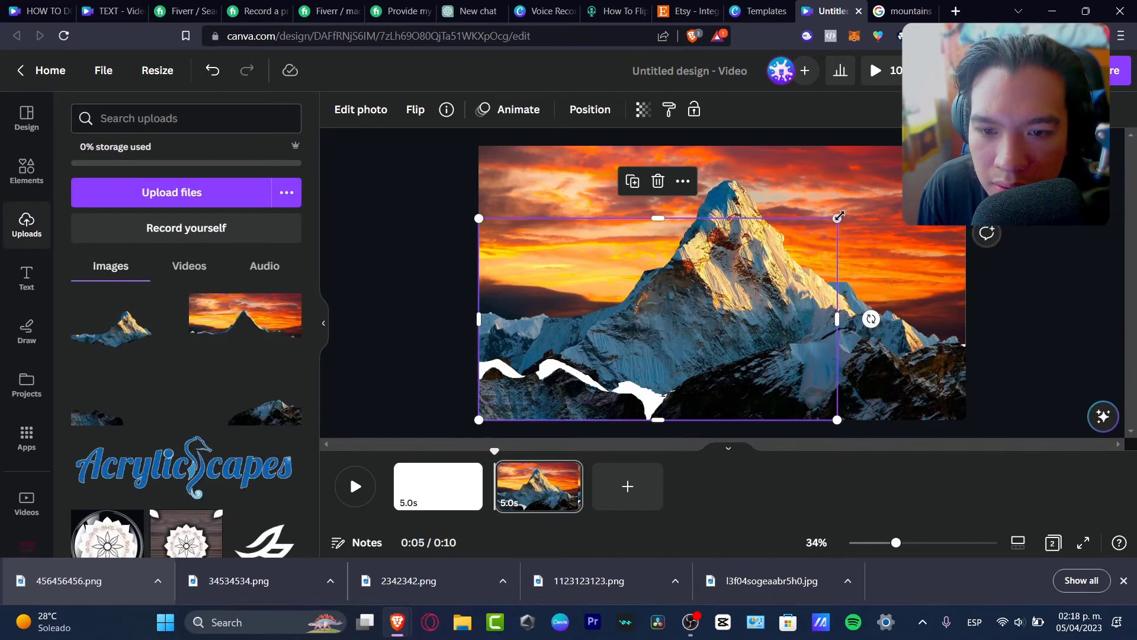
drag(869, 219, 1052, 97)
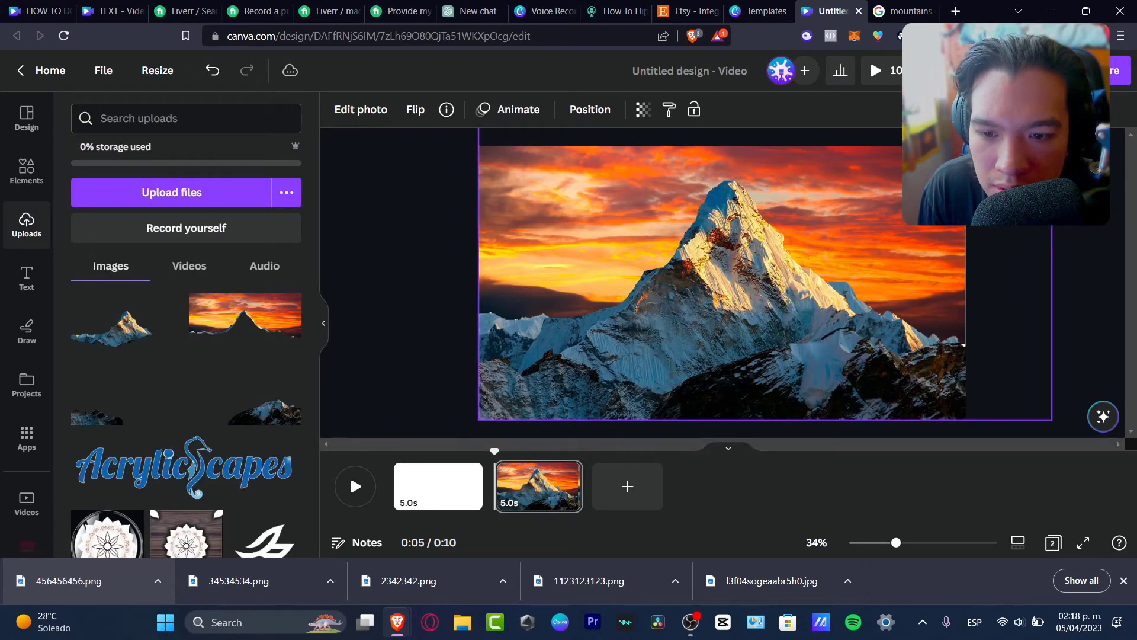
right_click(574, 408)
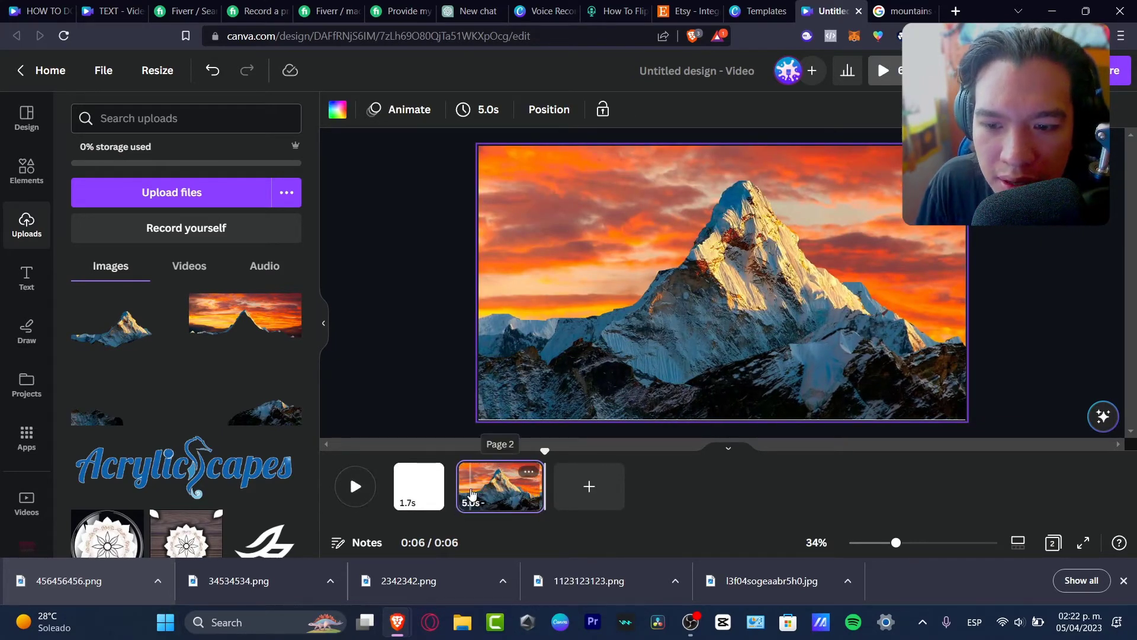
- Play back the video to review the layered mountain scene
click(362, 487)
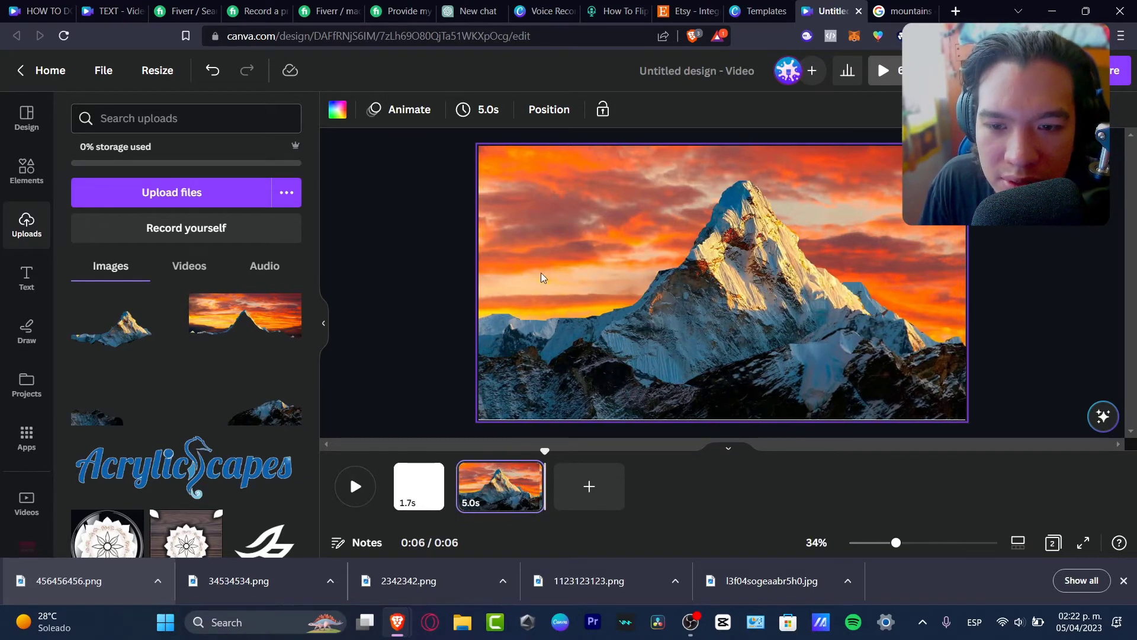
click(355, 487)
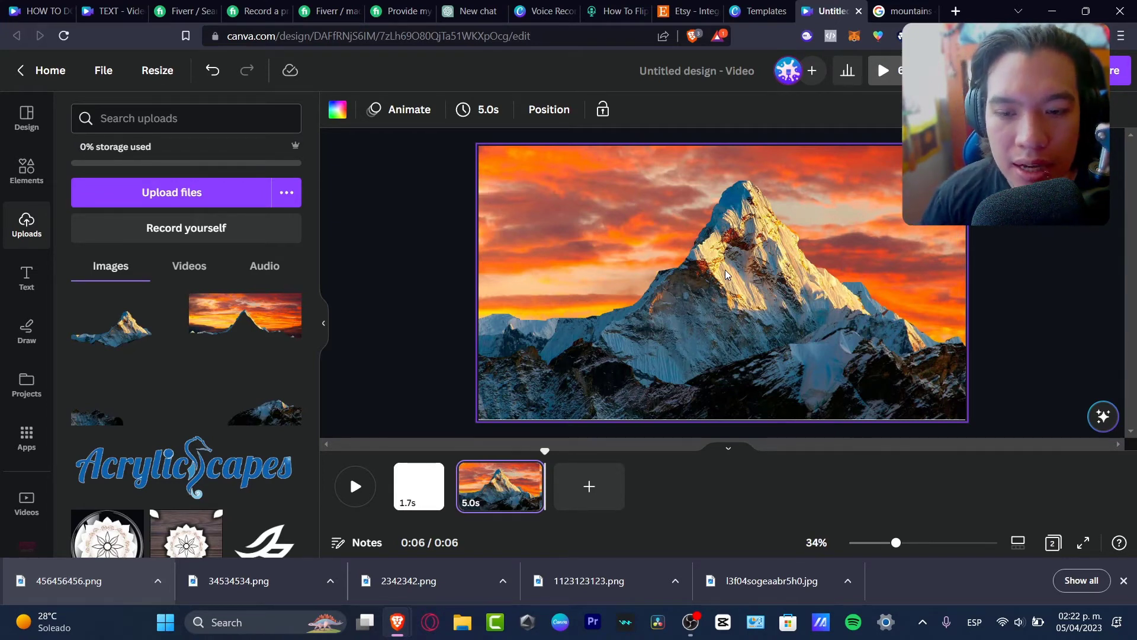
- Delete the orange sky photo from the second page and add the dark sunset lake clip from the video elements again
click(771, 240)
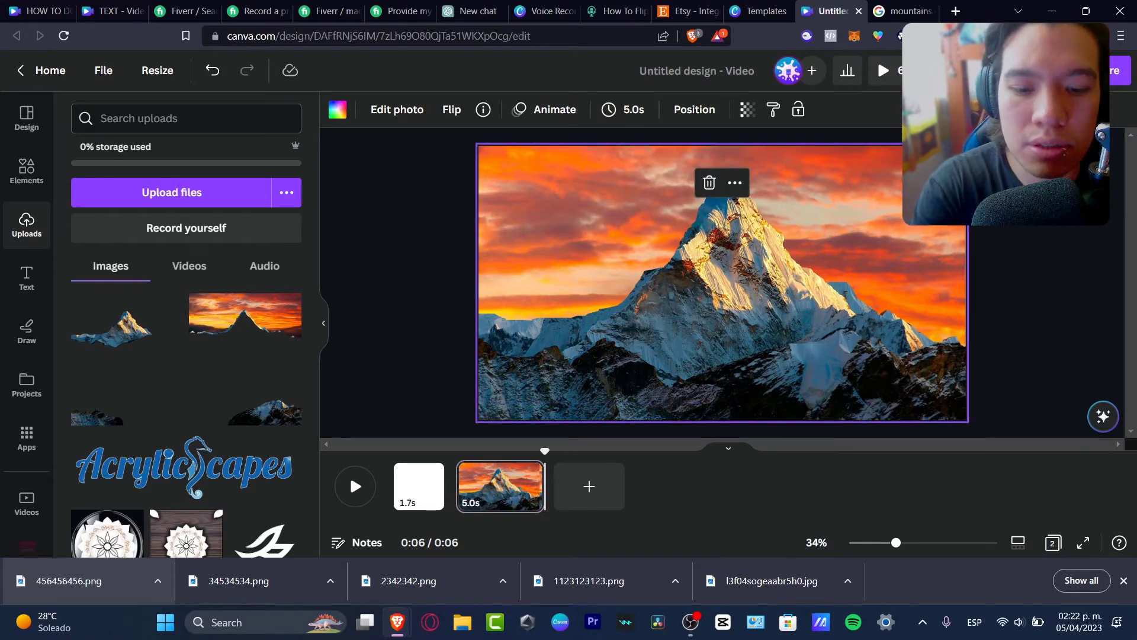
key(Delete)
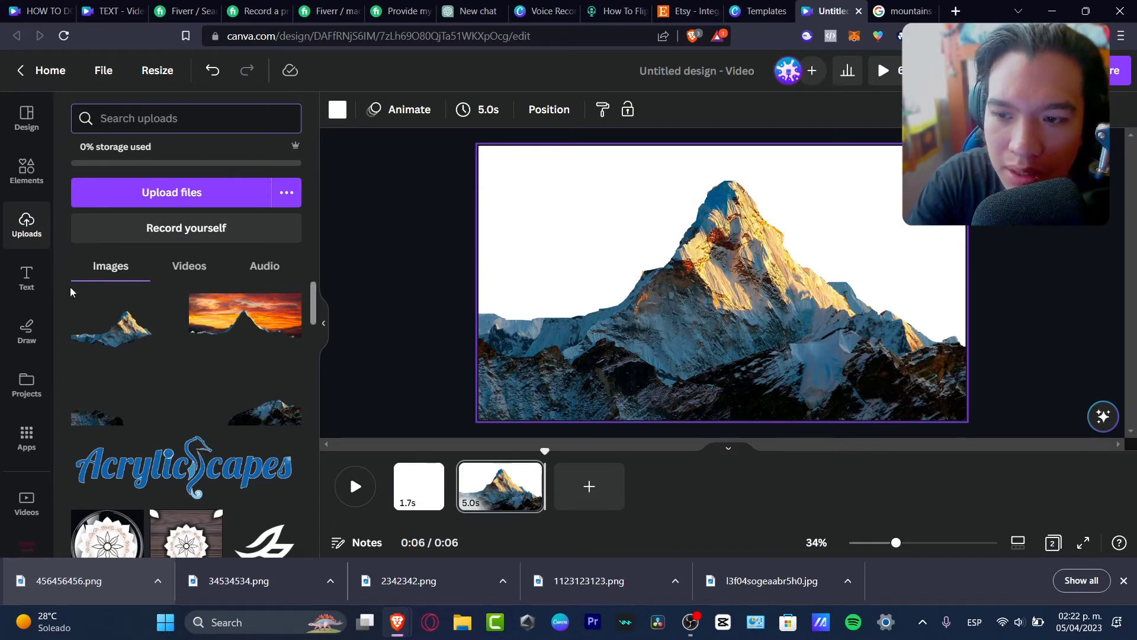
click(26, 172)
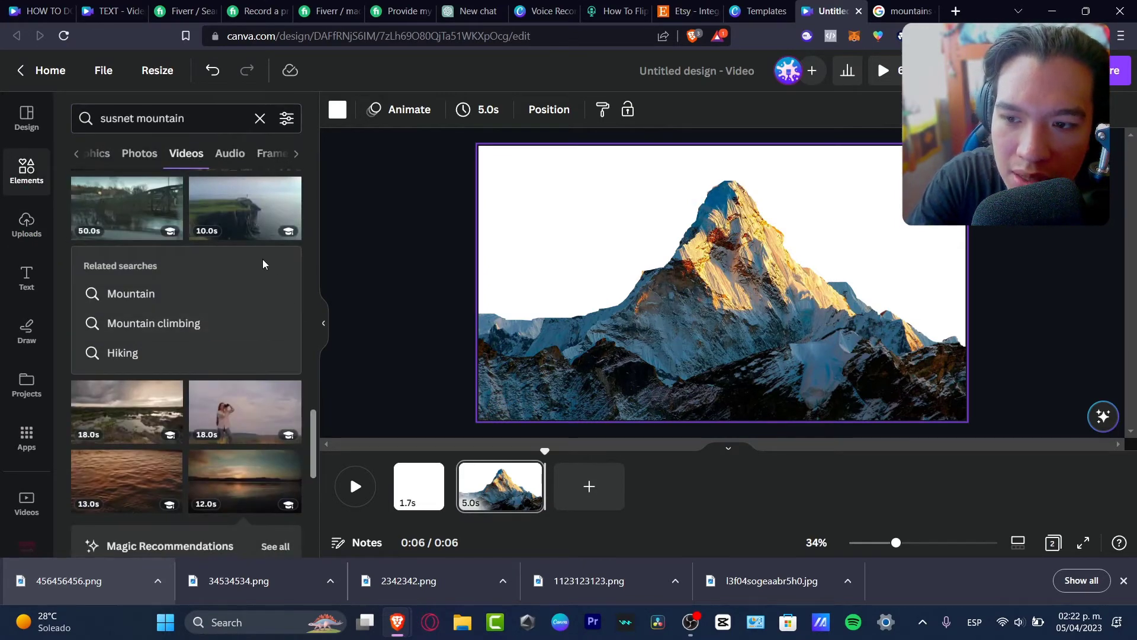
click(273, 488)
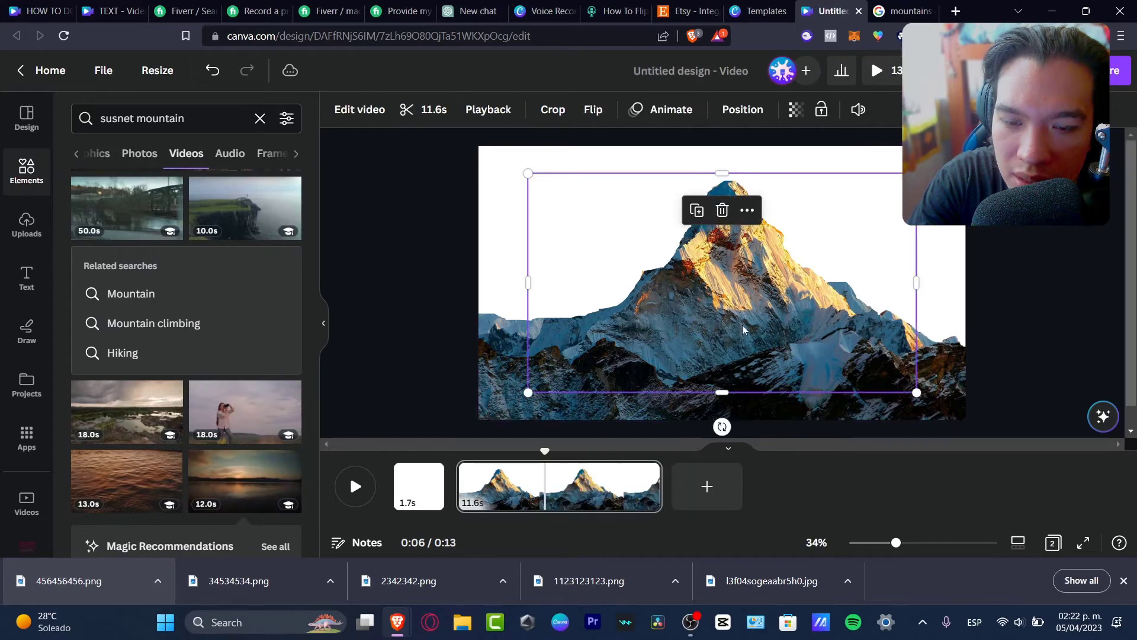
- Enlarge the sunset lake clip to cover the page and send it to the back, behind the mountain layers
right_click(866, 172)
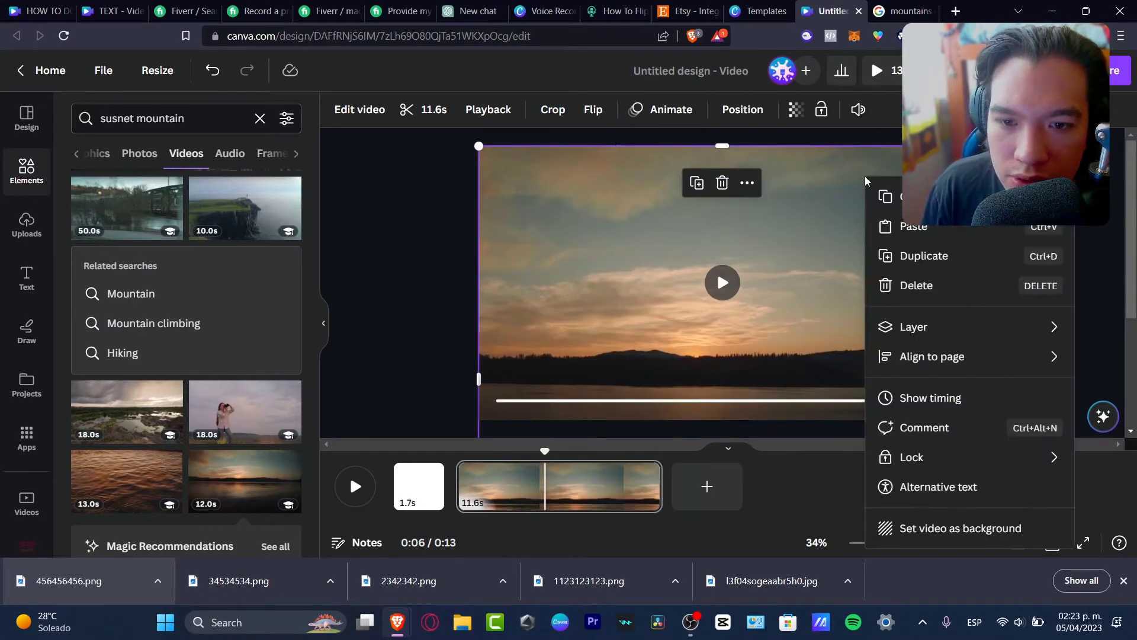
mouse_move(964, 330)
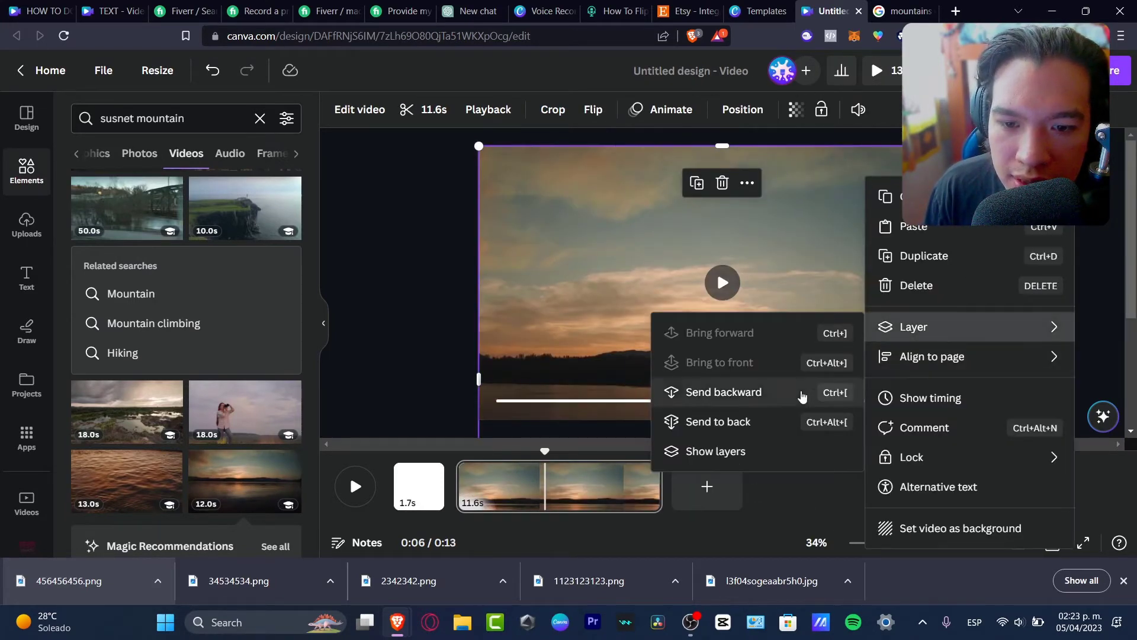
click(763, 422)
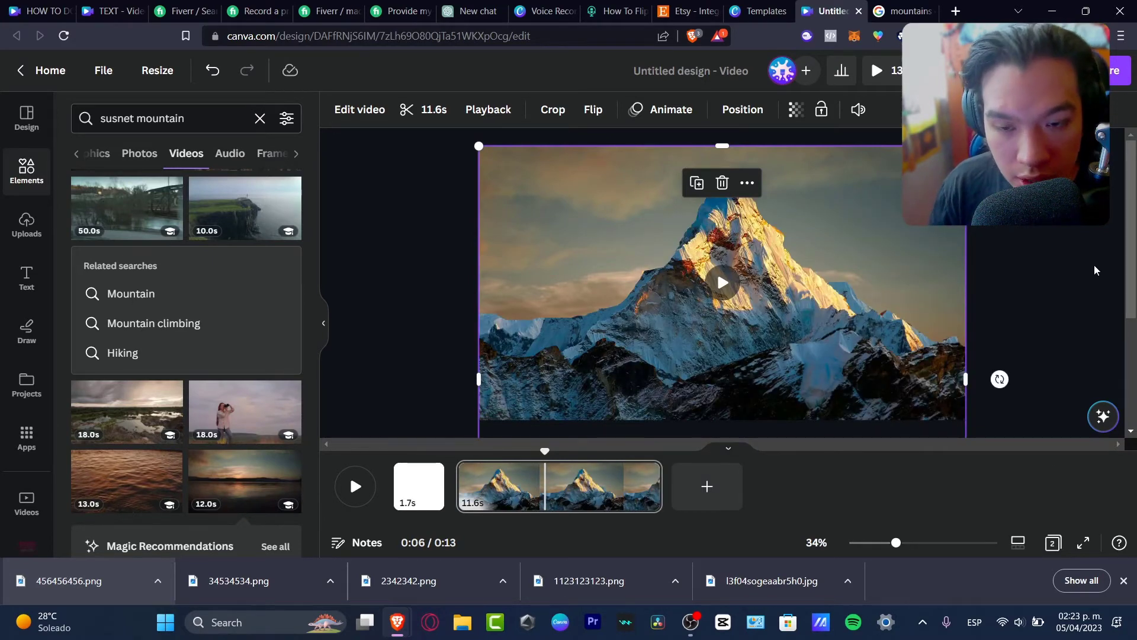
- Adjust the sunset clip's colors with more warmth, contrast at 15, highlights at -23 and vibrance at 59
click(357, 118)
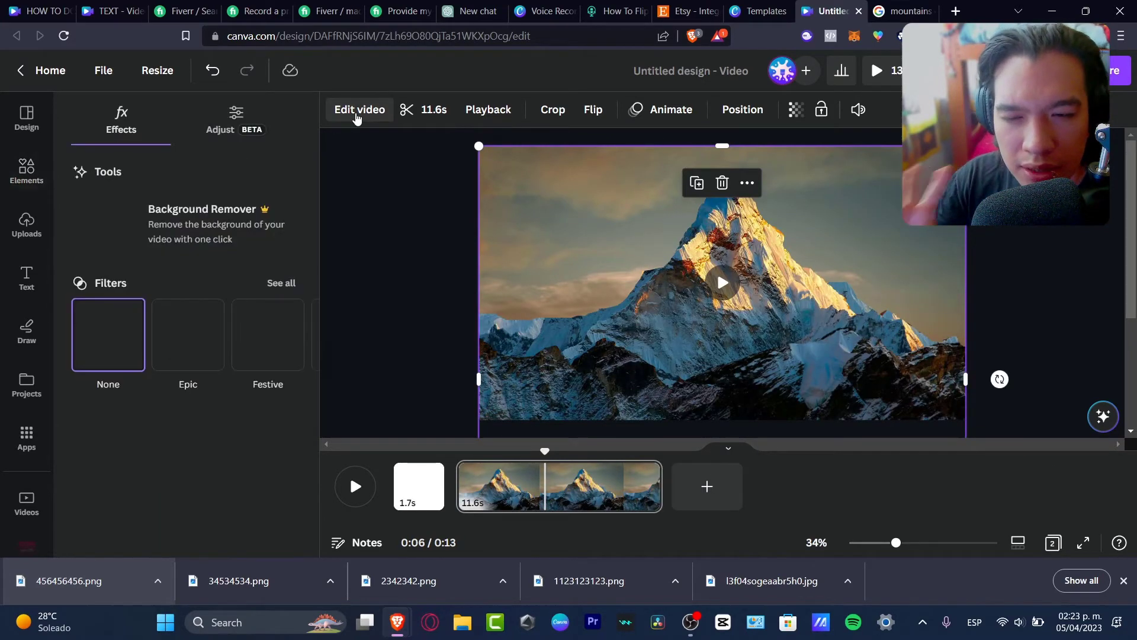
click(219, 125)
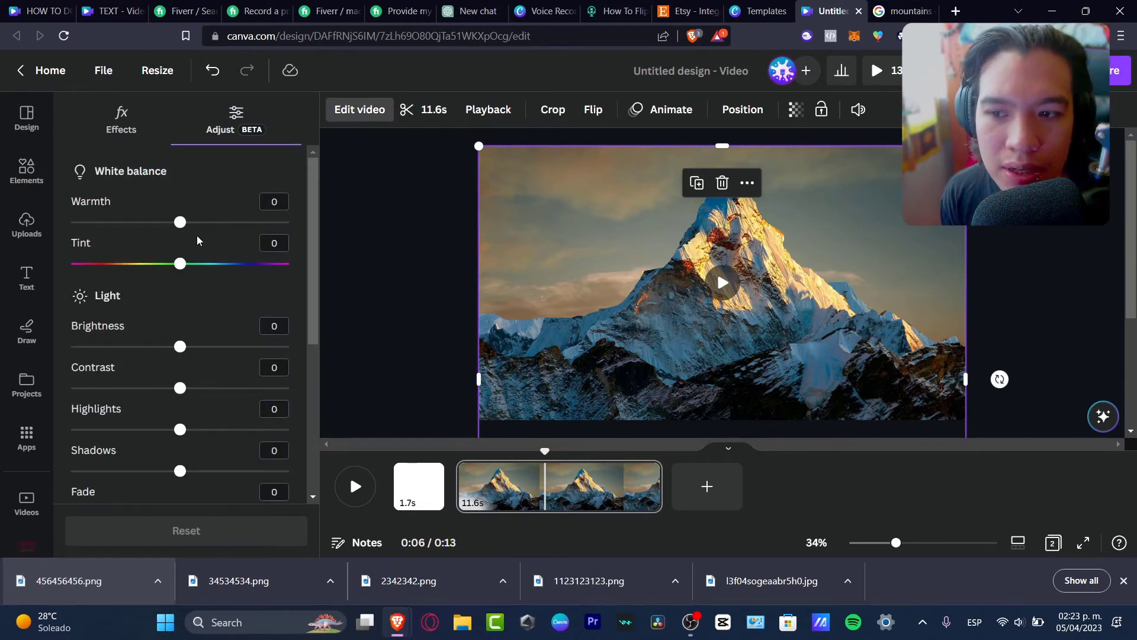
drag(243, 233, 253, 238)
drag(196, 350, 196, 389)
drag(180, 429, 154, 429)
scroll(218, 414, down, 4)
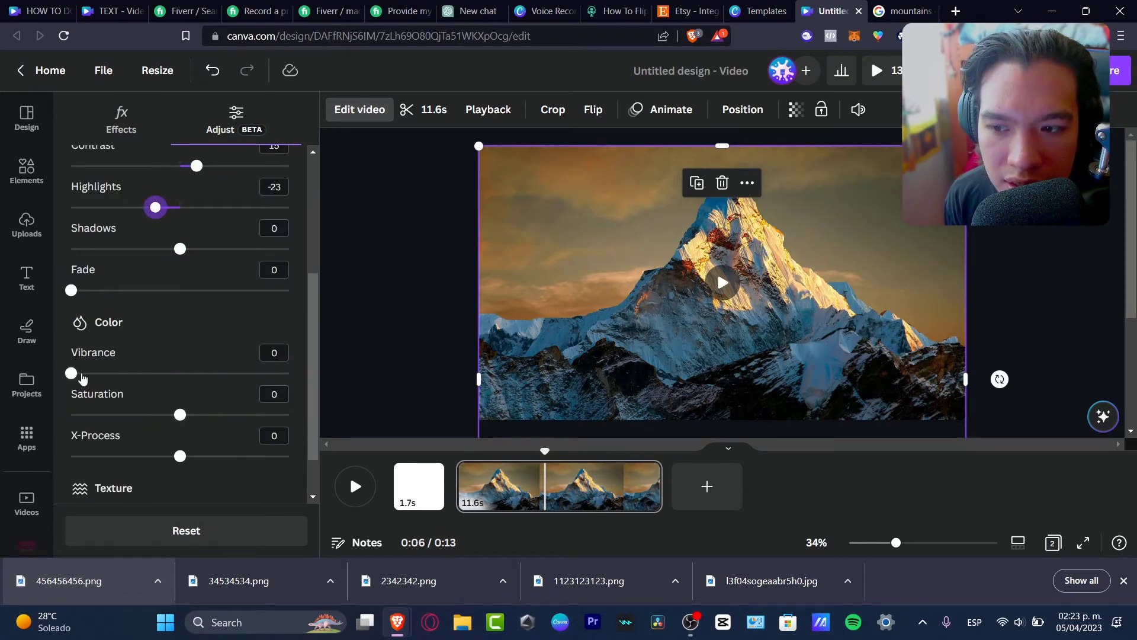
drag(71, 373, 200, 374)
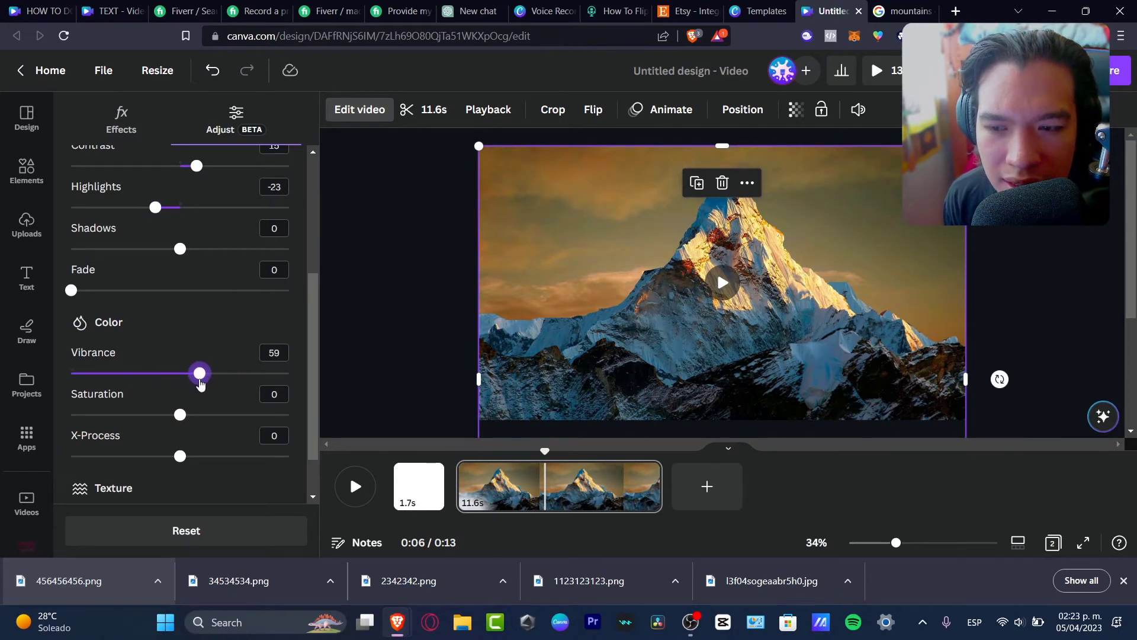
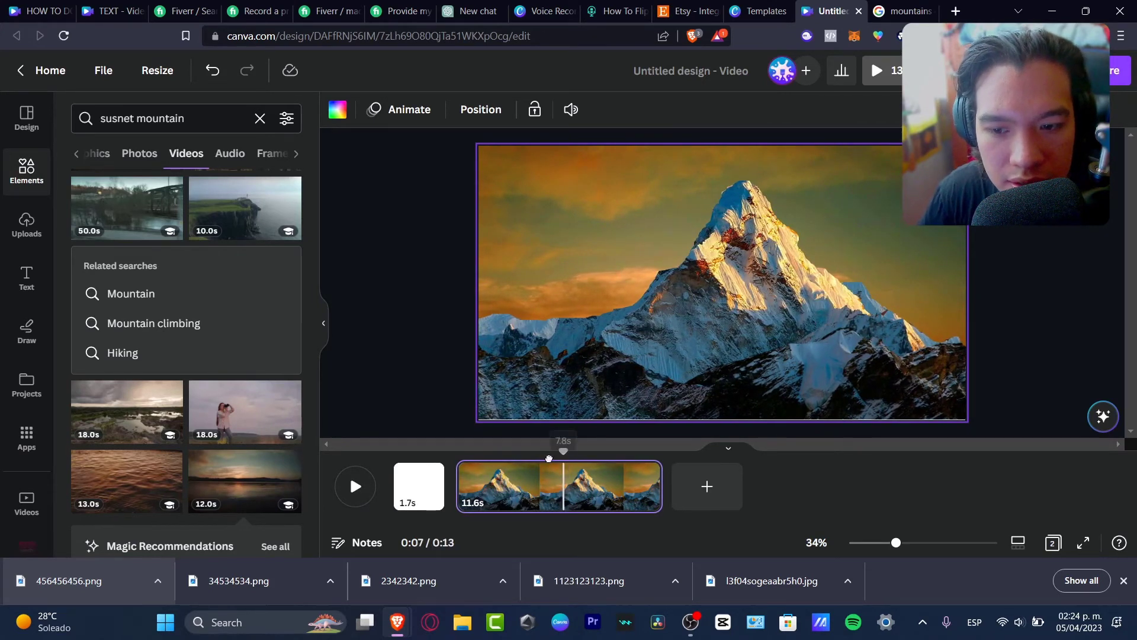
- Add a blank page after the mountain scene and search the graphic elements for 'mountain'
drag(549, 457, 570, 502)
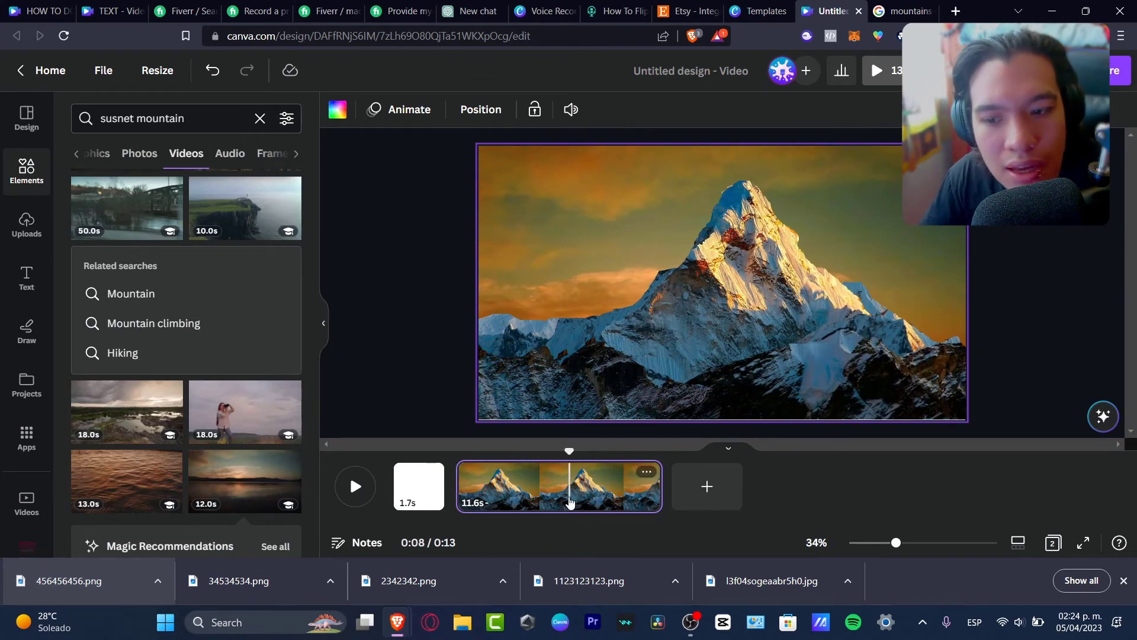
click(675, 502)
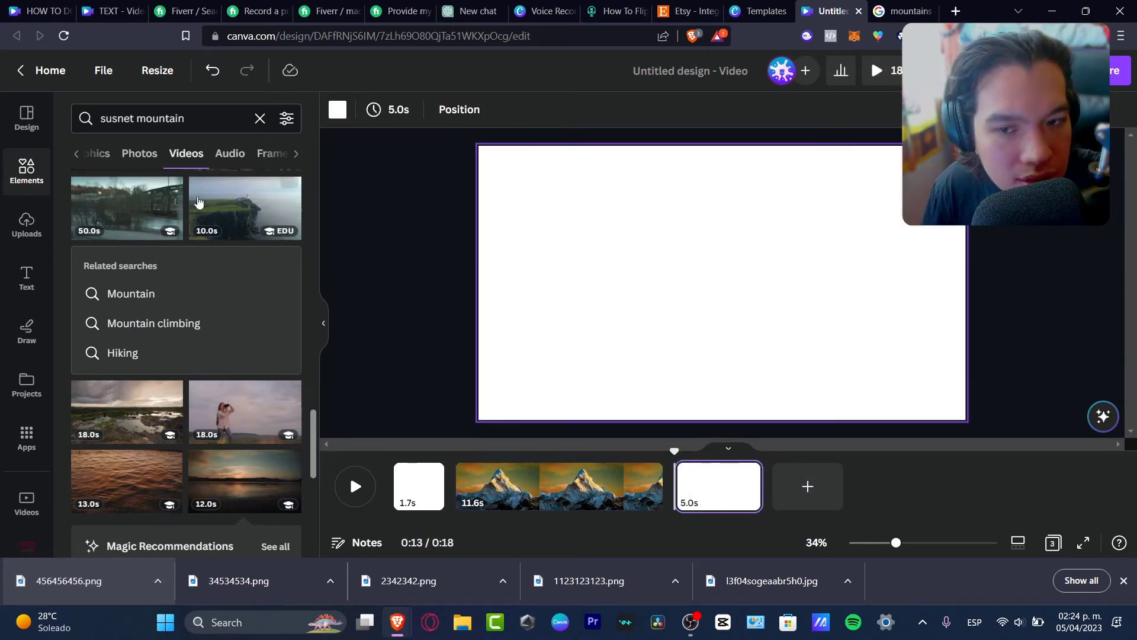
click(28, 173)
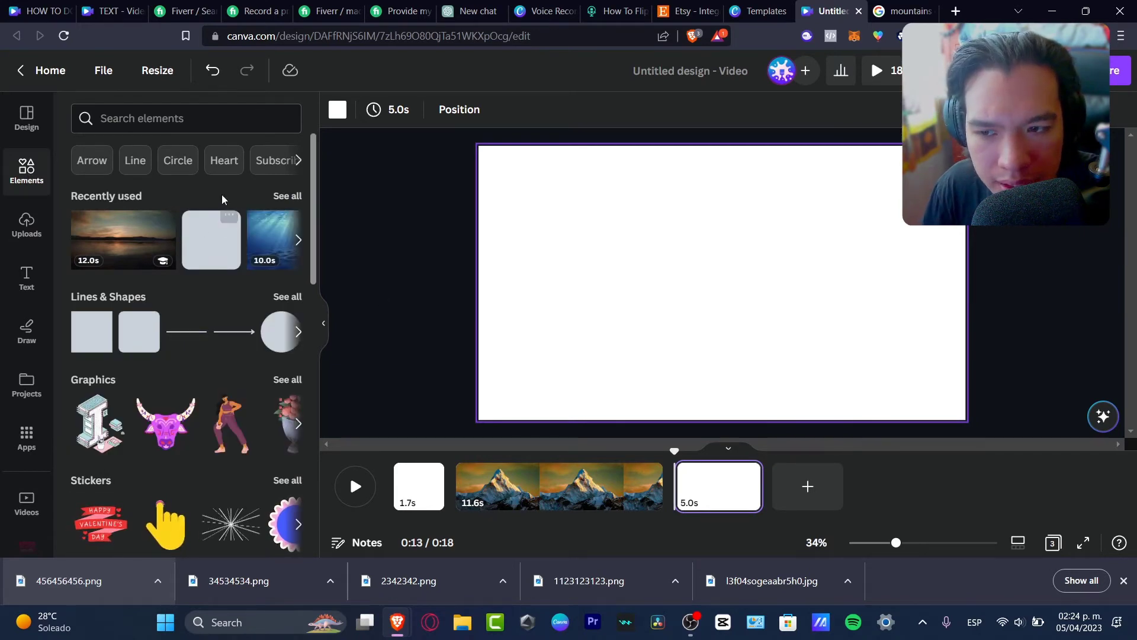
click(189, 118)
text(mountain)
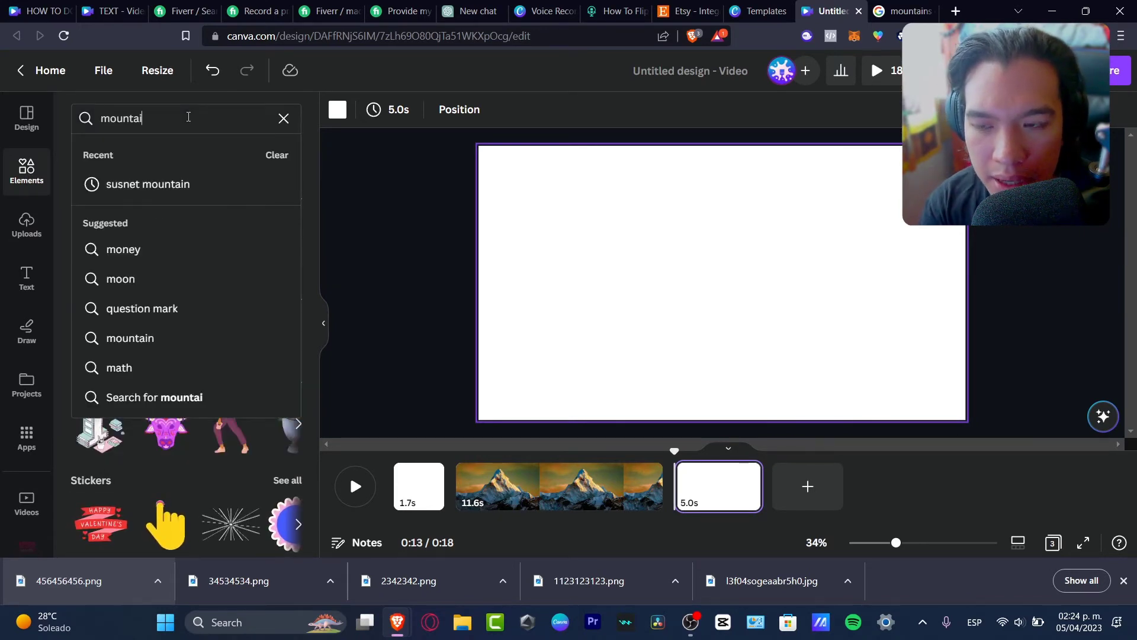
key(Return)
click(126, 154)
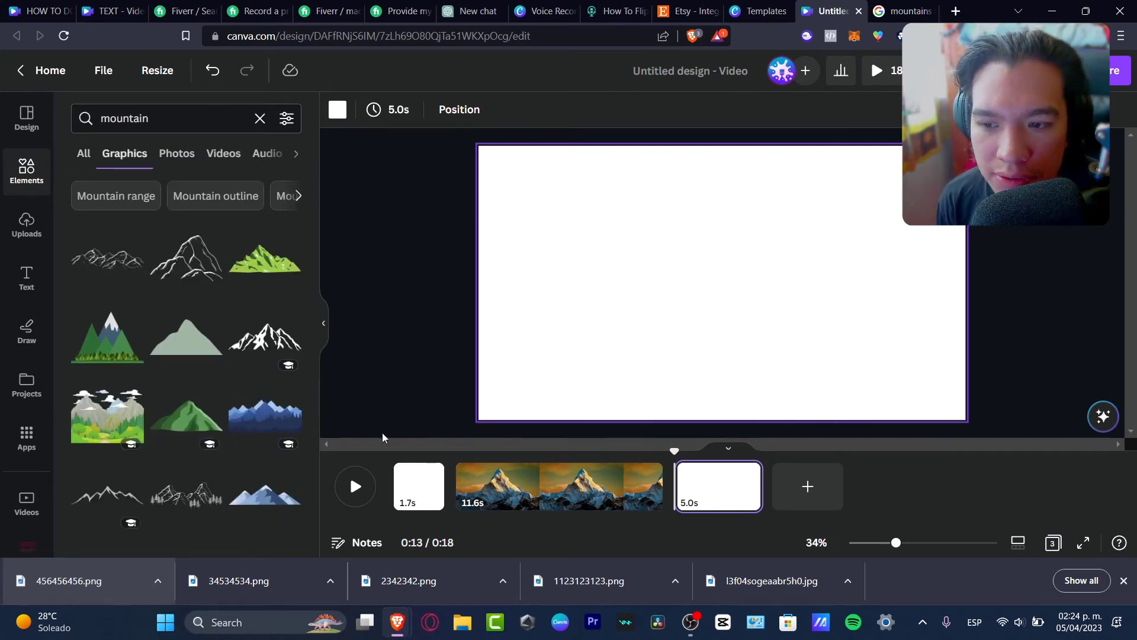
scroll(279, 427, down, 3)
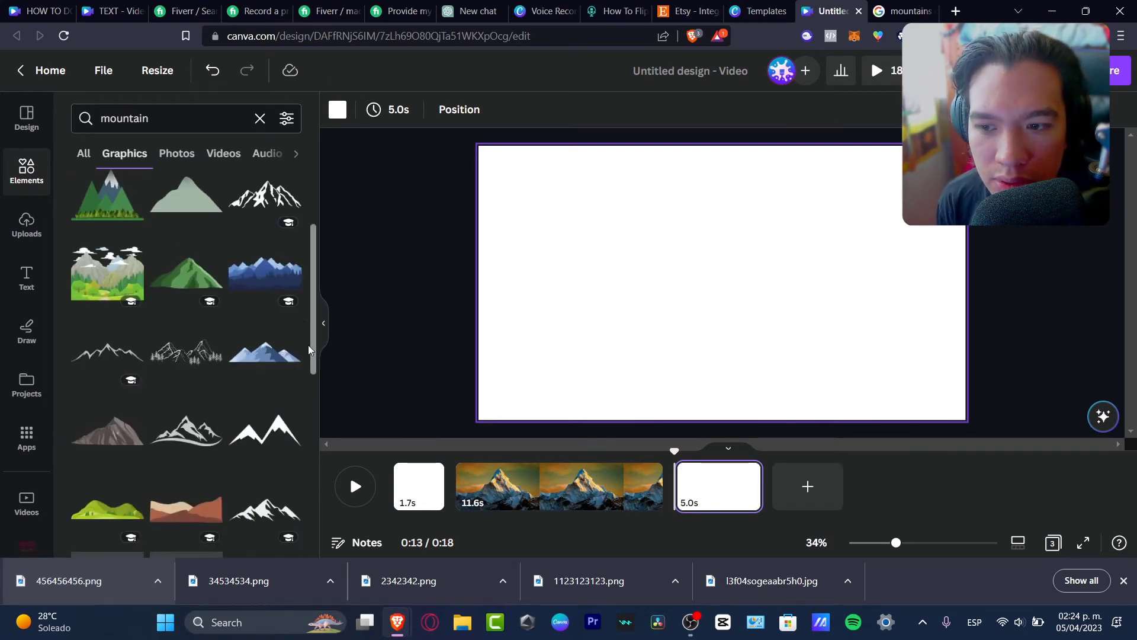
- Add the blue layered mountain range graphic, enlarge it to about 2,304 by 1,020, and center it horizontally over the page's lower part
click(266, 280)
drag(749, 305, 888, 390)
drag(771, 334, 471, 235)
click(998, 310)
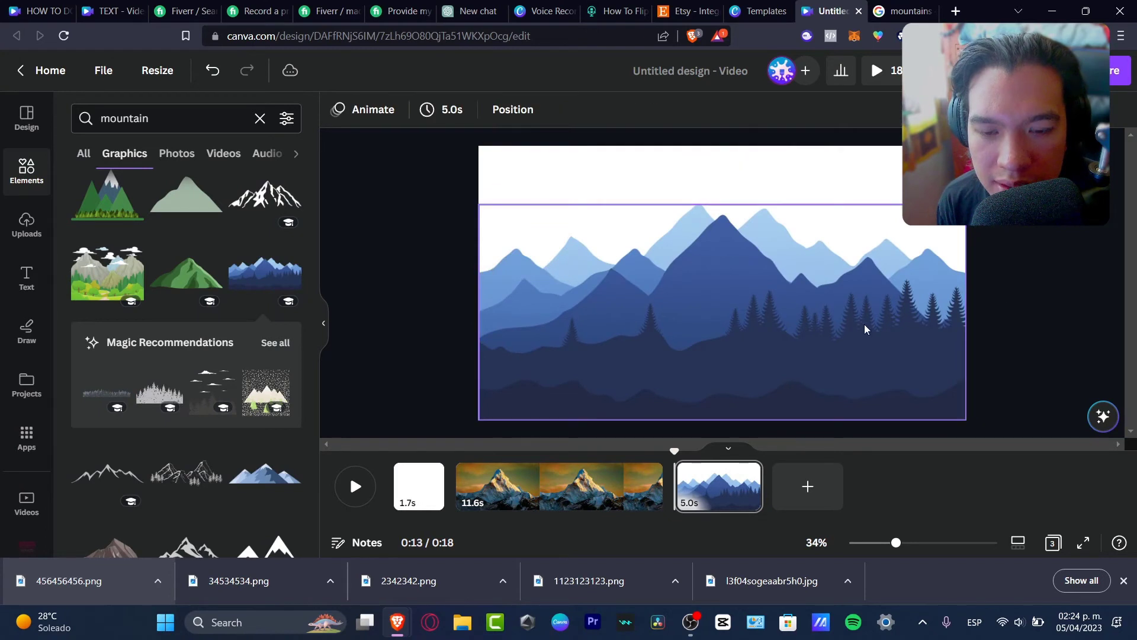
mouse_move(864, 325)
mouse_down()
mouse_move(874, 323)
mouse_move(863, 322)
mouse_up()
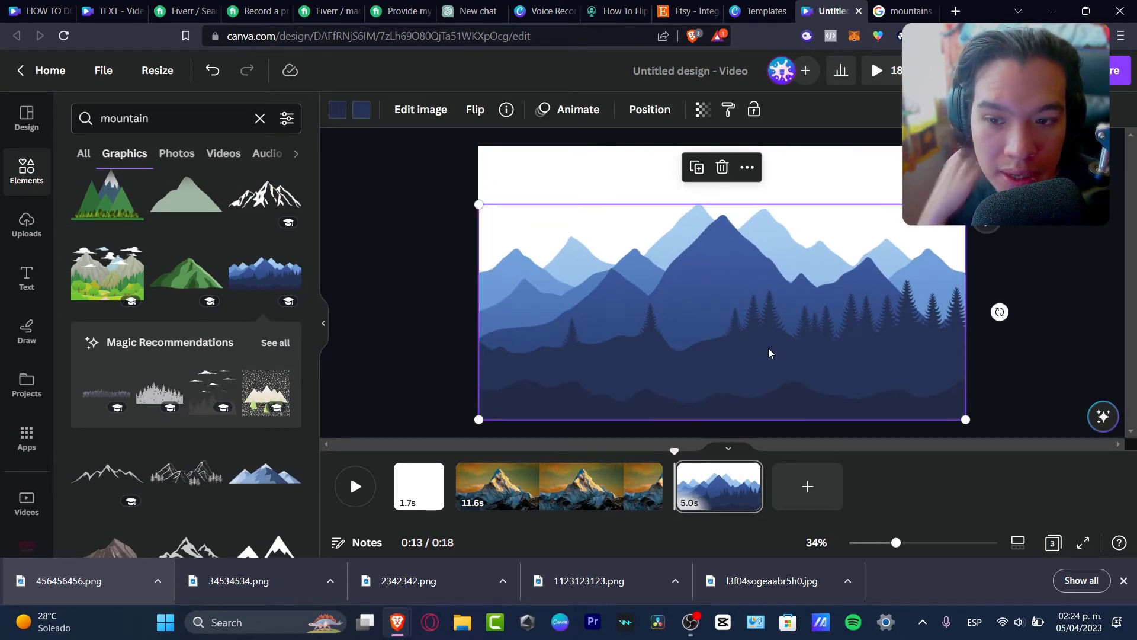
drag(477, 420, 373, 446)
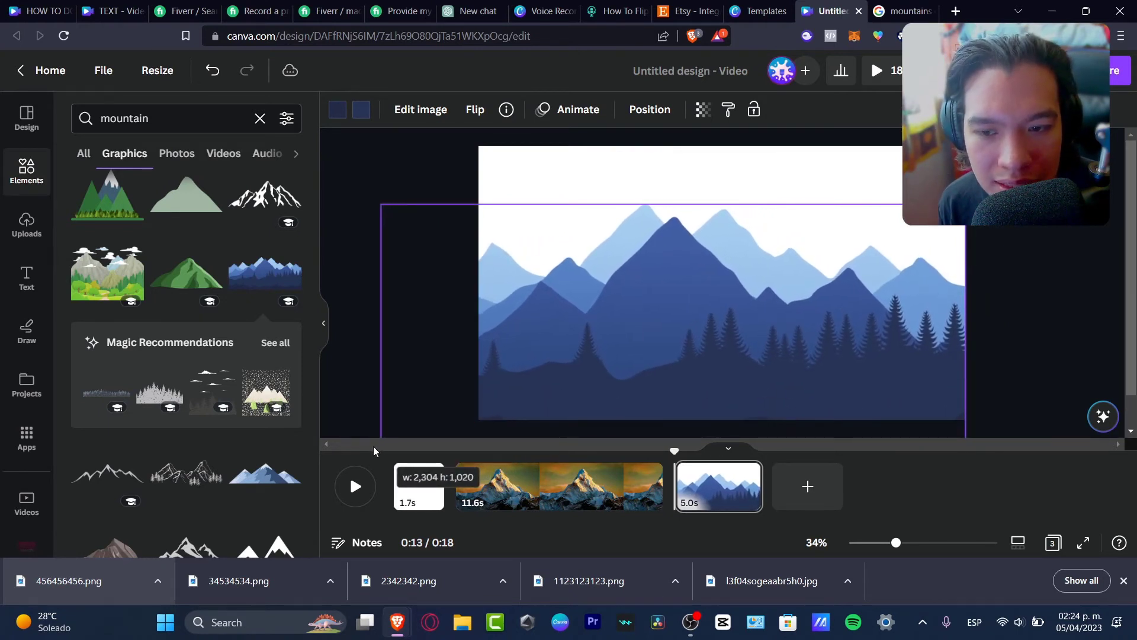
drag(710, 350, 749, 325)
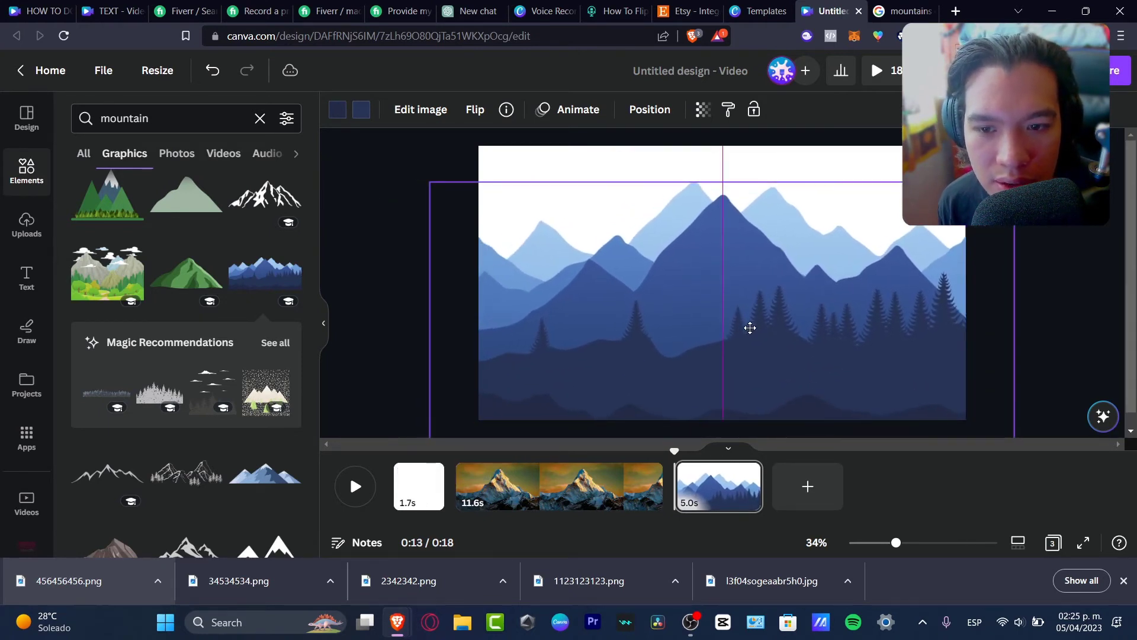
- Apply the Drift animation to the blue mountain range graphic
click(580, 110)
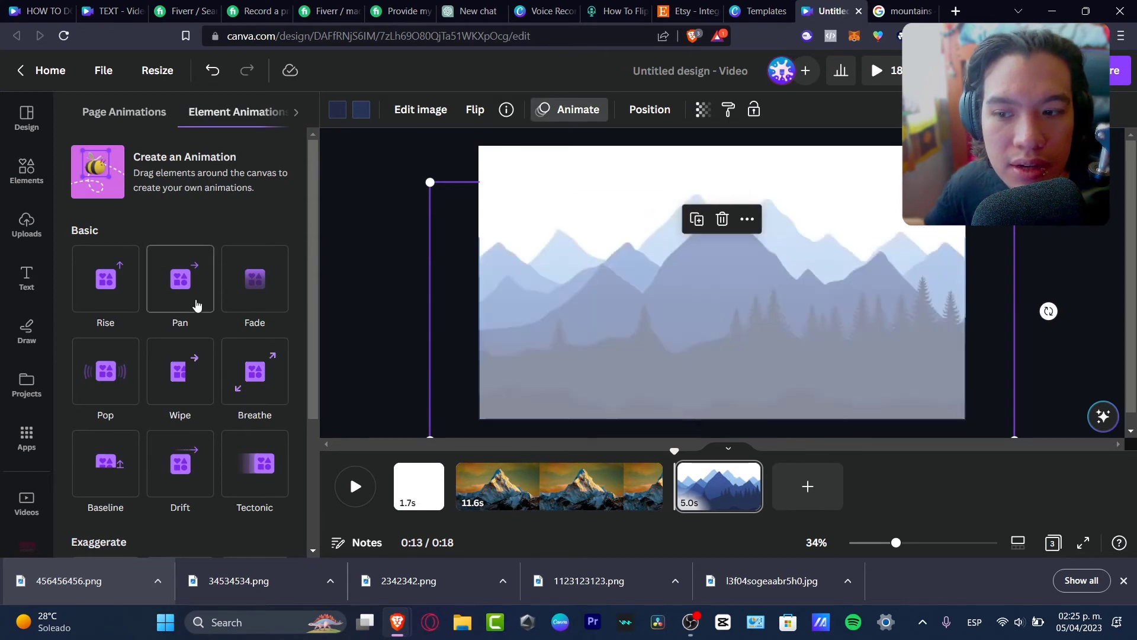
click(184, 465)
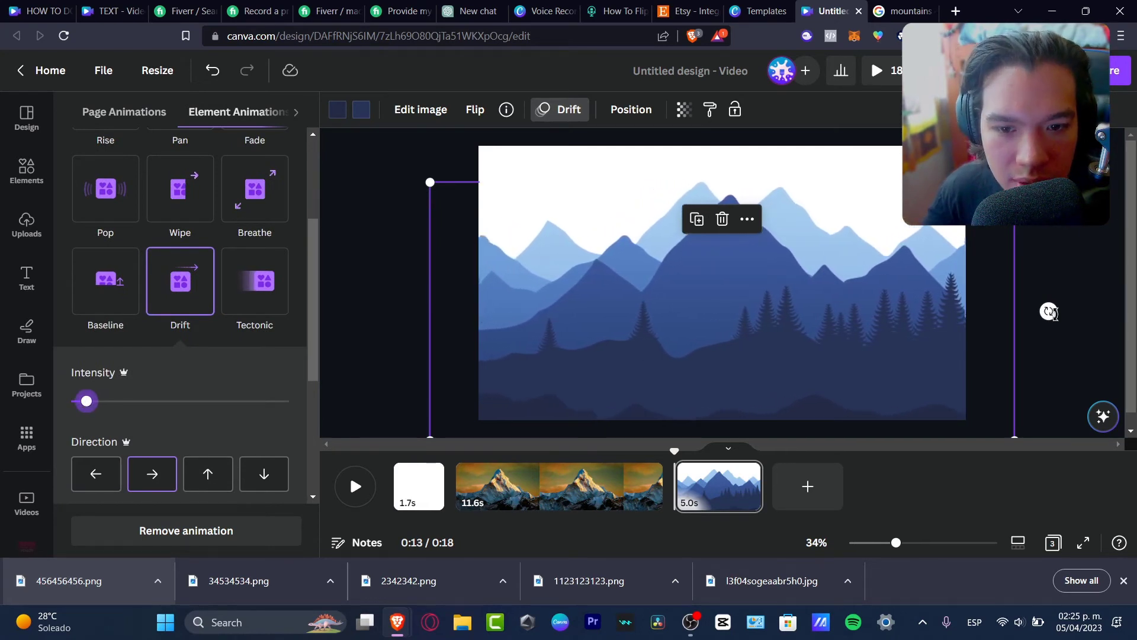
click(361, 161)
- Search the graphic elements for 'sunset' and add the purple-to-orange gradient to the page
click(26, 170)
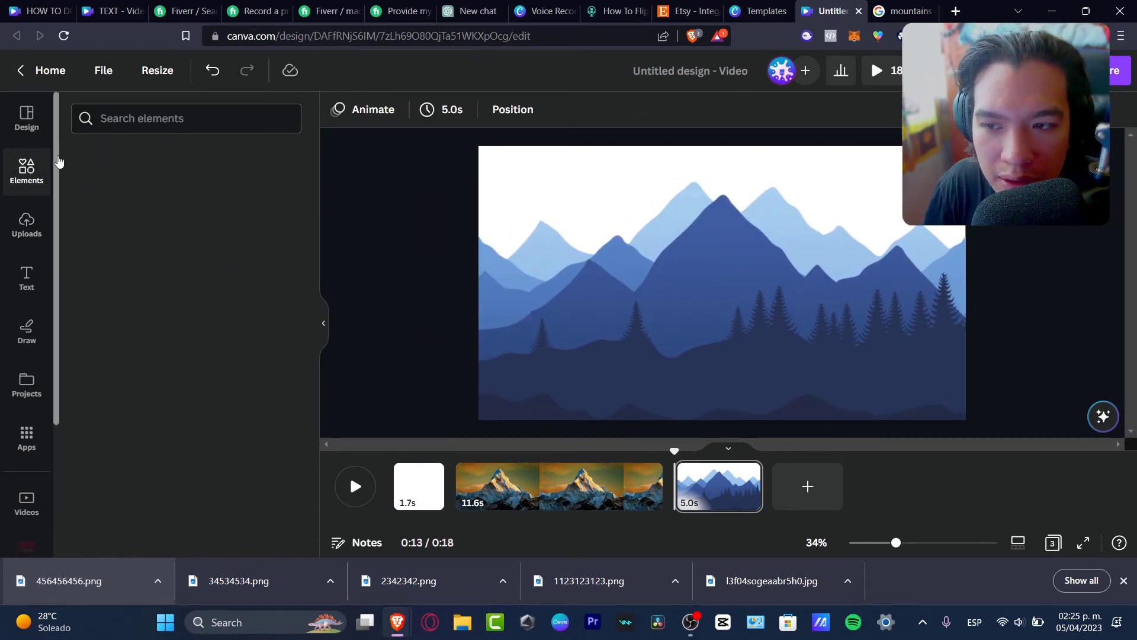
click(151, 120)
text(sunset)
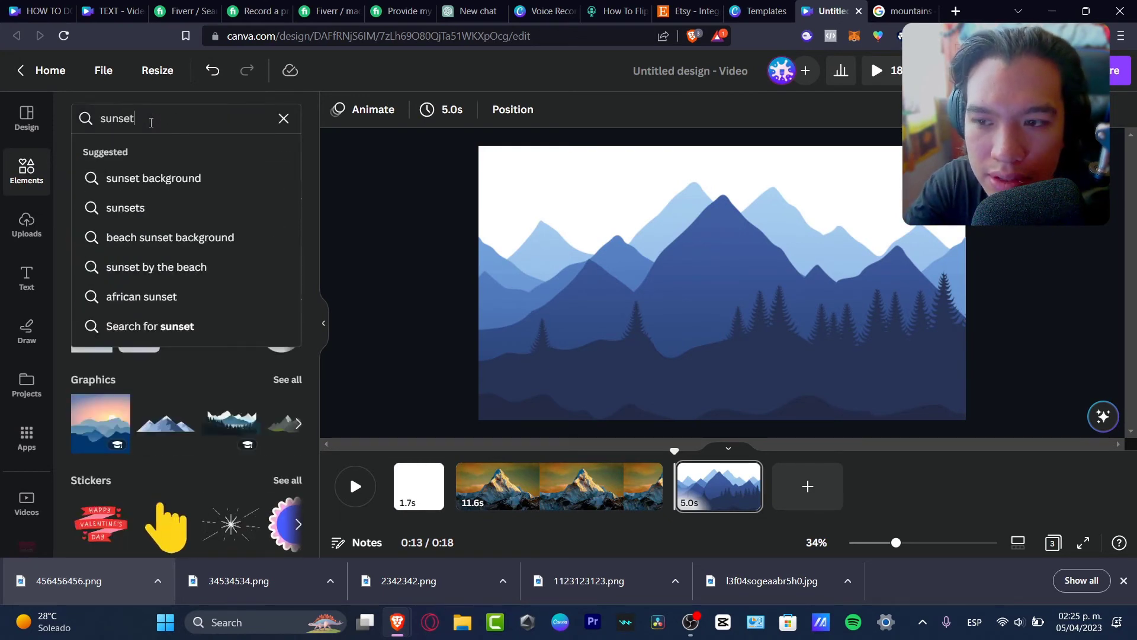
key(Return)
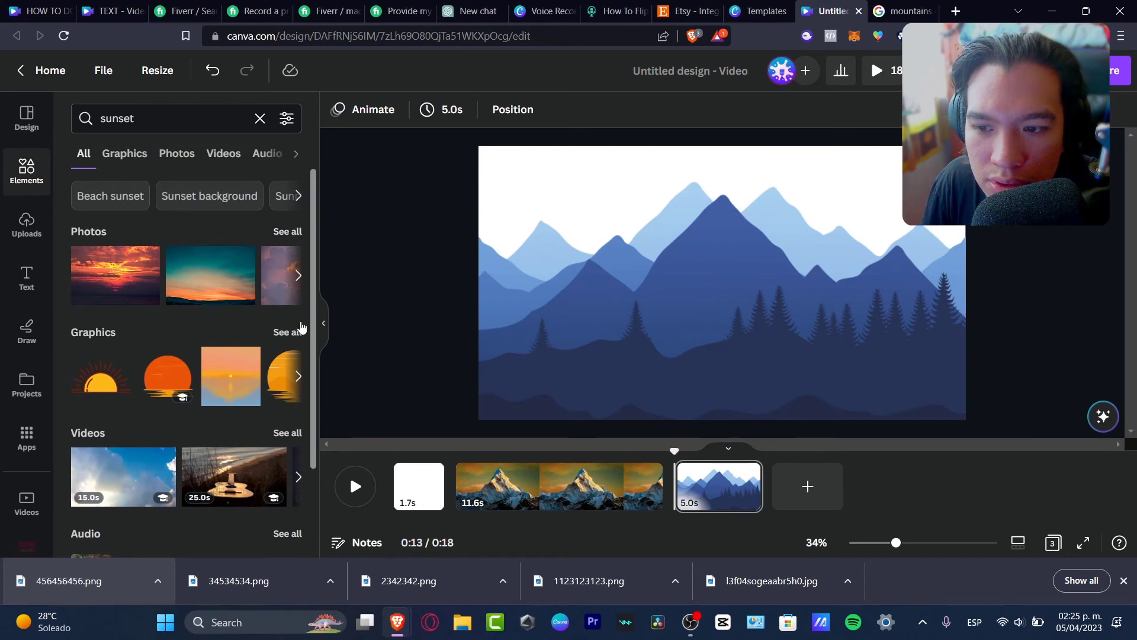
click(288, 333)
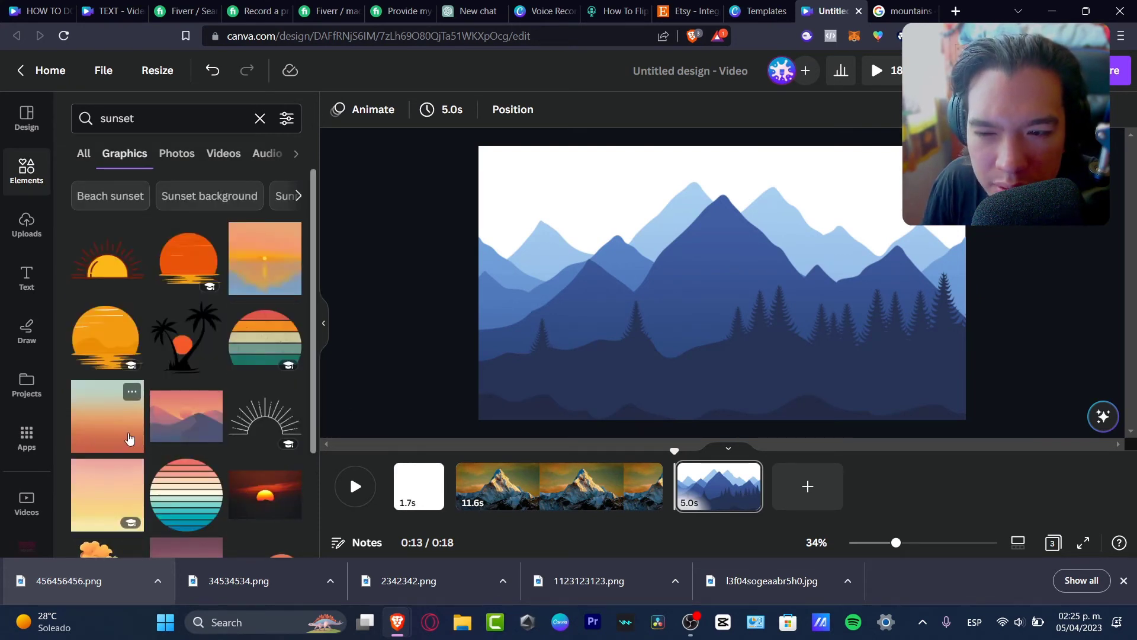
scroll(254, 418, down, 8)
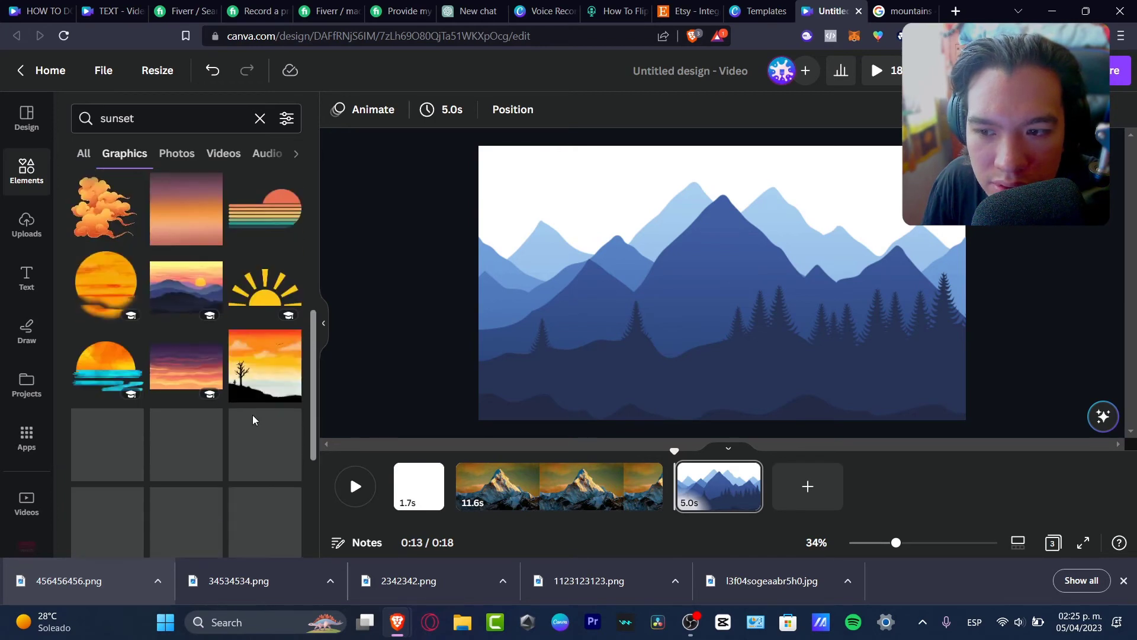
click(196, 211)
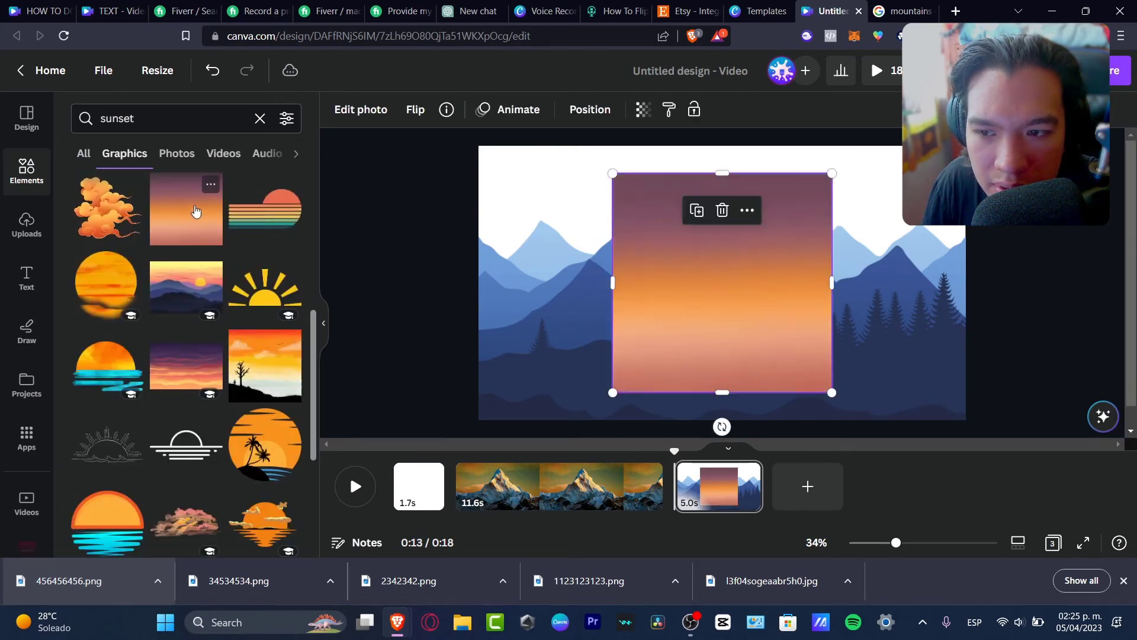
- Move the gradient over the page's upper part, widen it past both page edges, and send it behind the mountains
drag(654, 308, 499, 212)
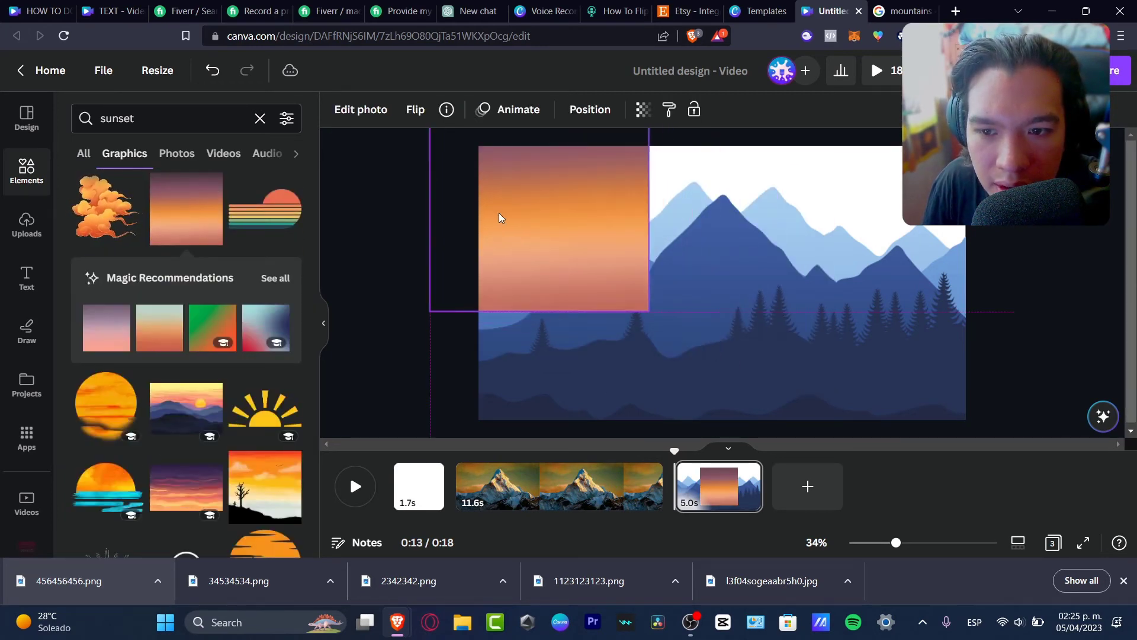
drag(650, 202, 1115, 240)
right_click(830, 248)
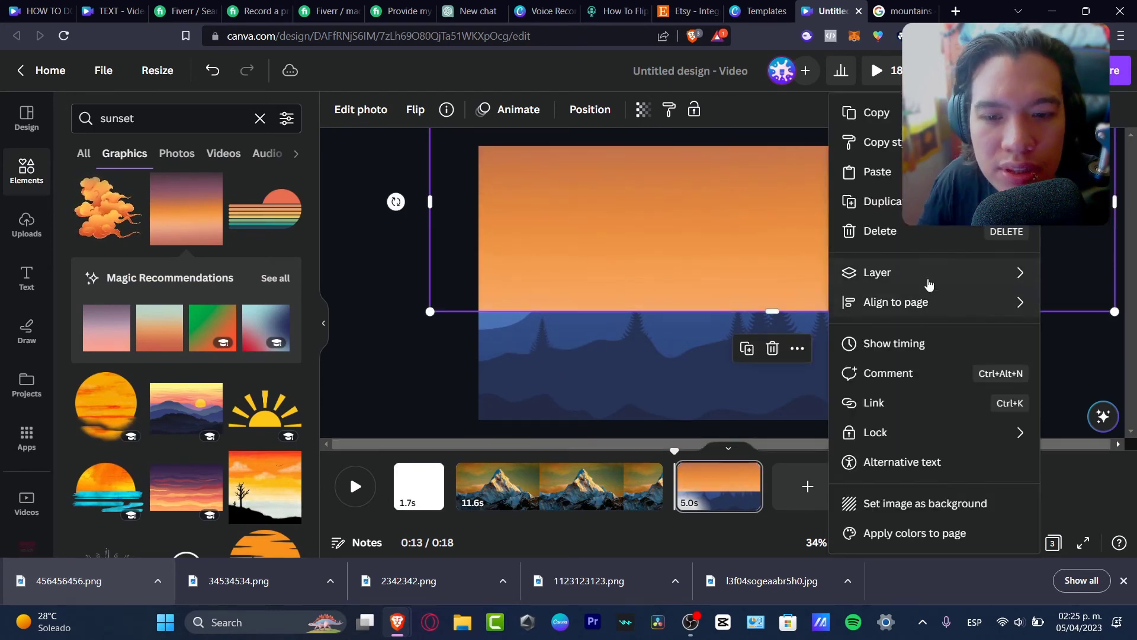
mouse_move(865, 273)
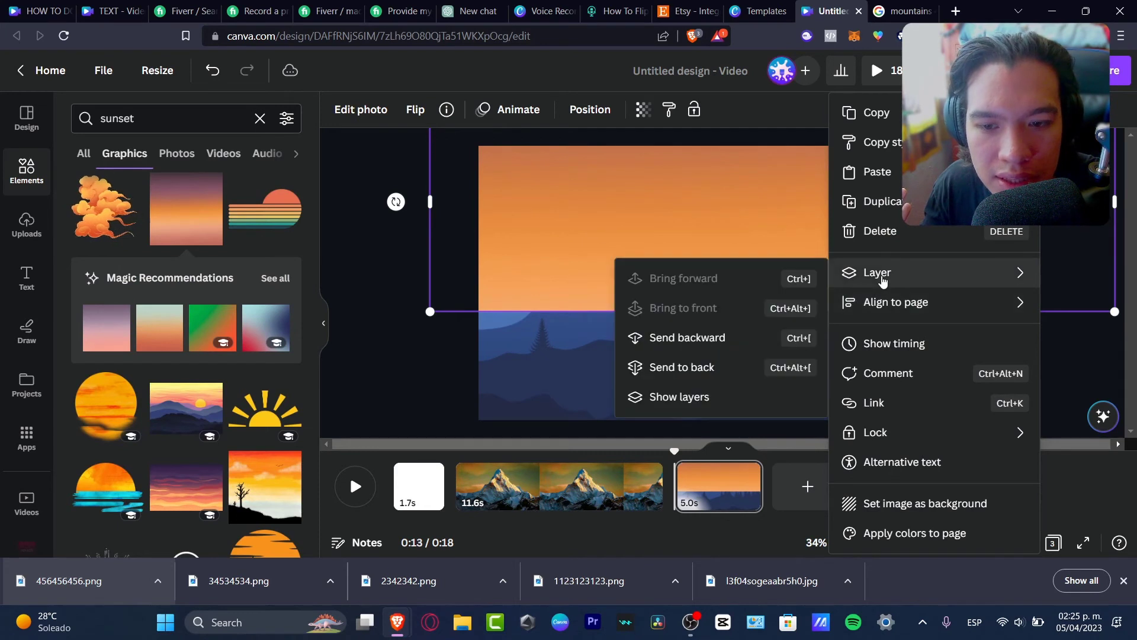
click(700, 368)
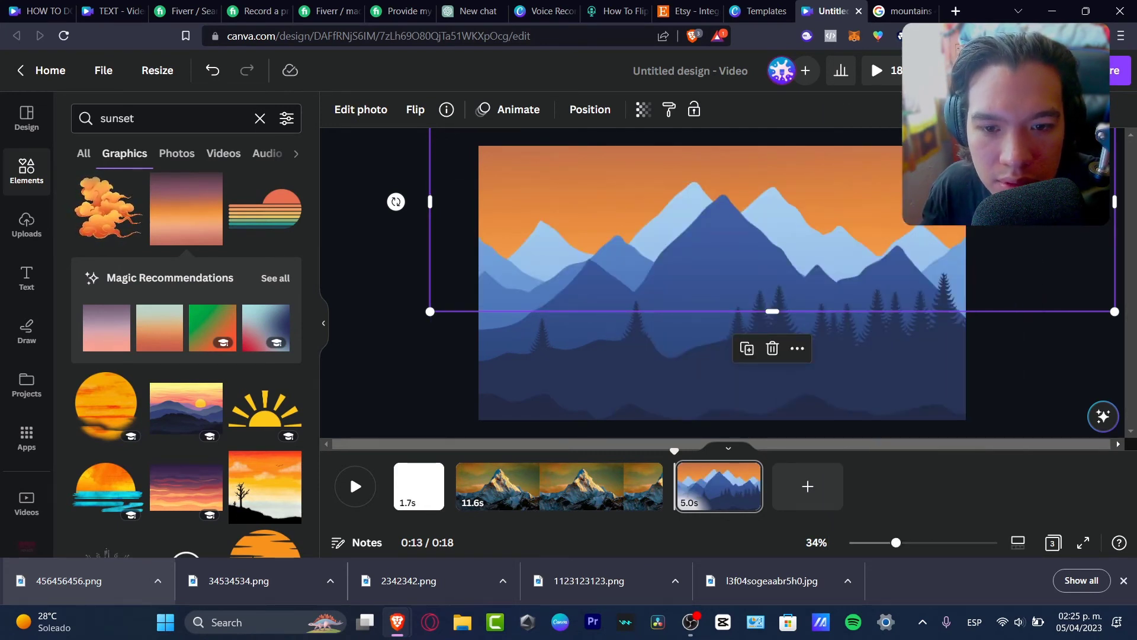
- Move the gradient sky down until its upper edge meets the page's upper edge and orange fills the sky behind the mountains
key(ctrl+z)
key(ctrl+z)
key(ctrl+z)
key(ctrl+z)
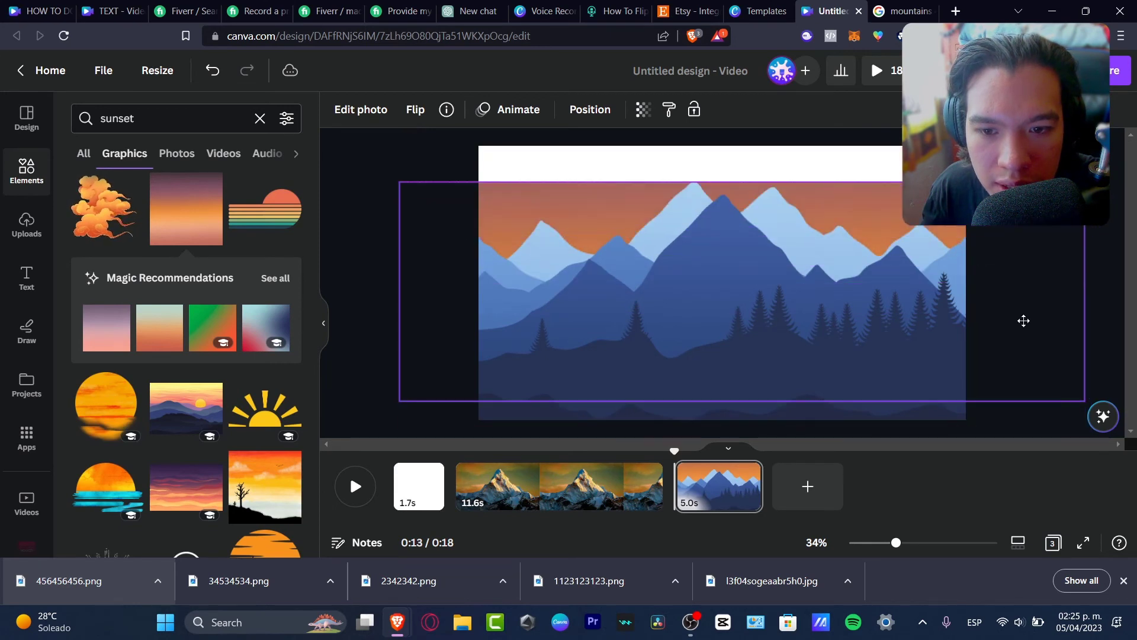
drag(743, 435, 737, 142)
drag(1025, 342, 1023, 313)
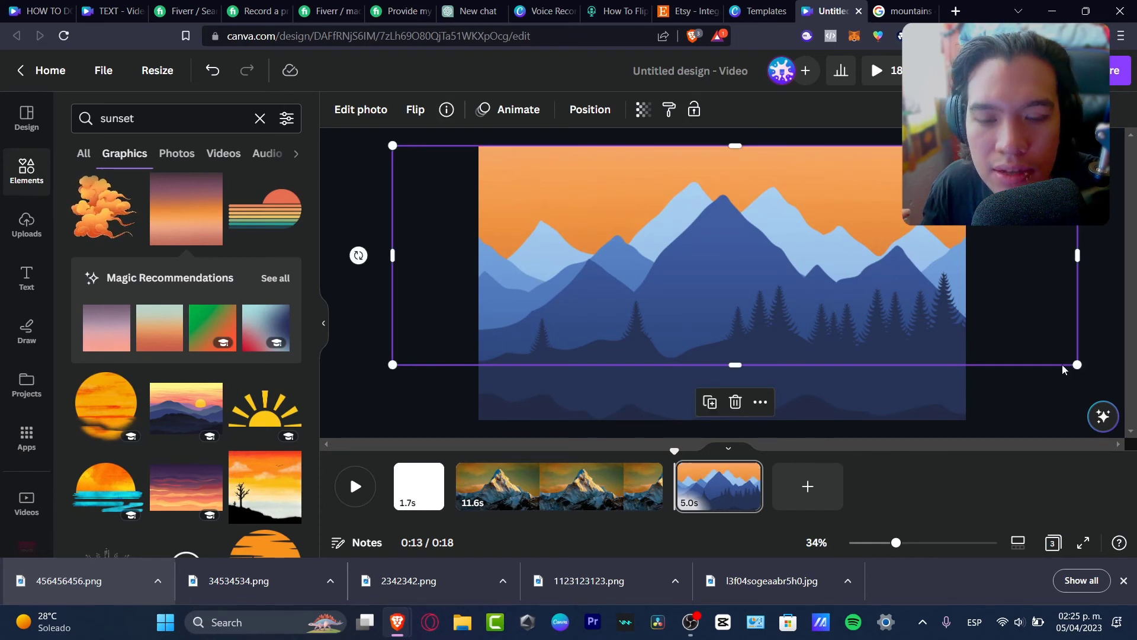
click(1052, 404)
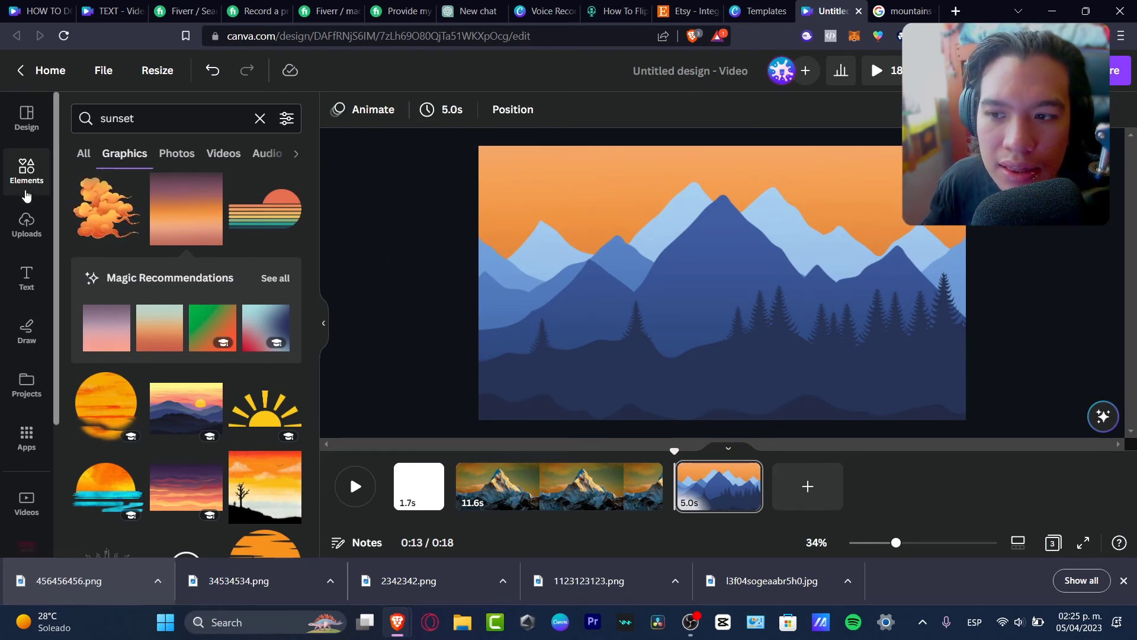
- Search the elements for 'bicycle' and show all matching graphics
click(260, 118)
text(bicl)
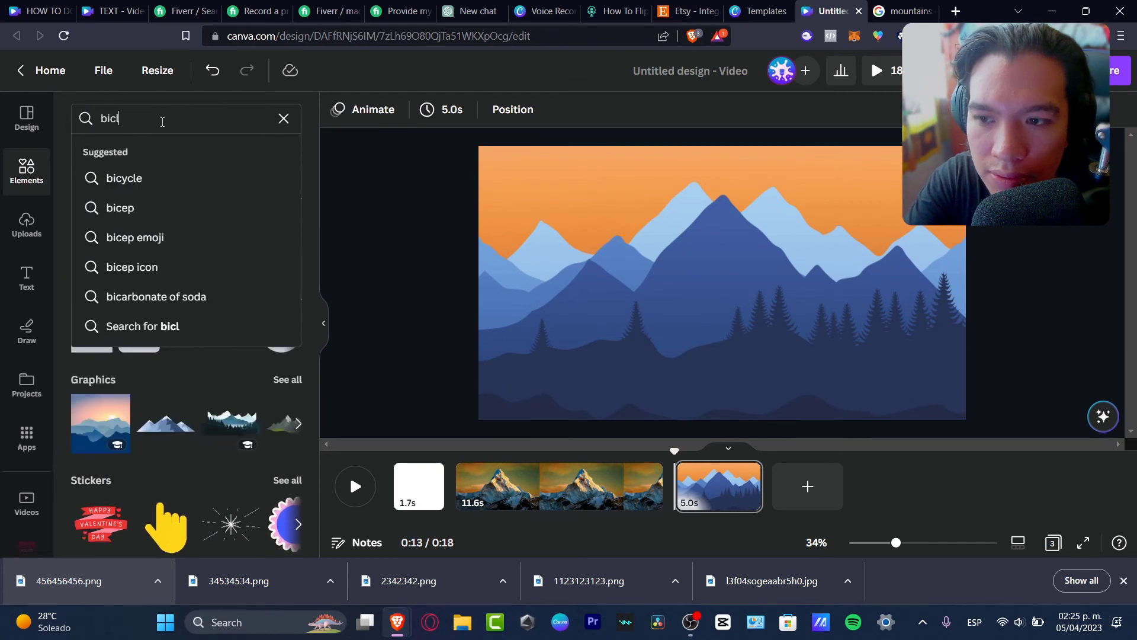
click(170, 189)
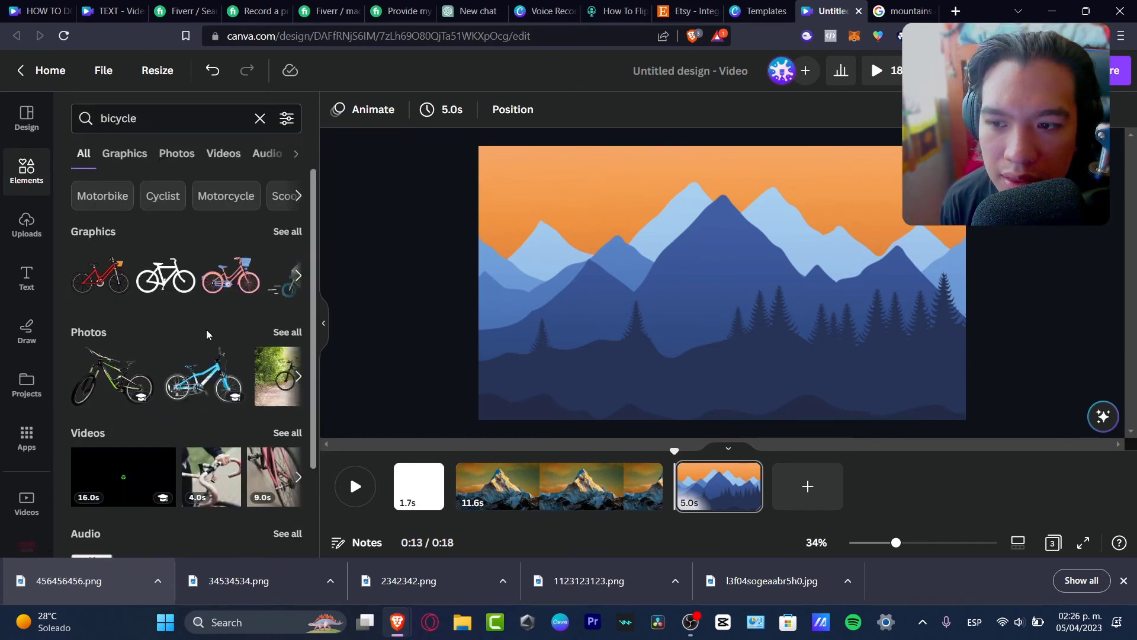
click(288, 232)
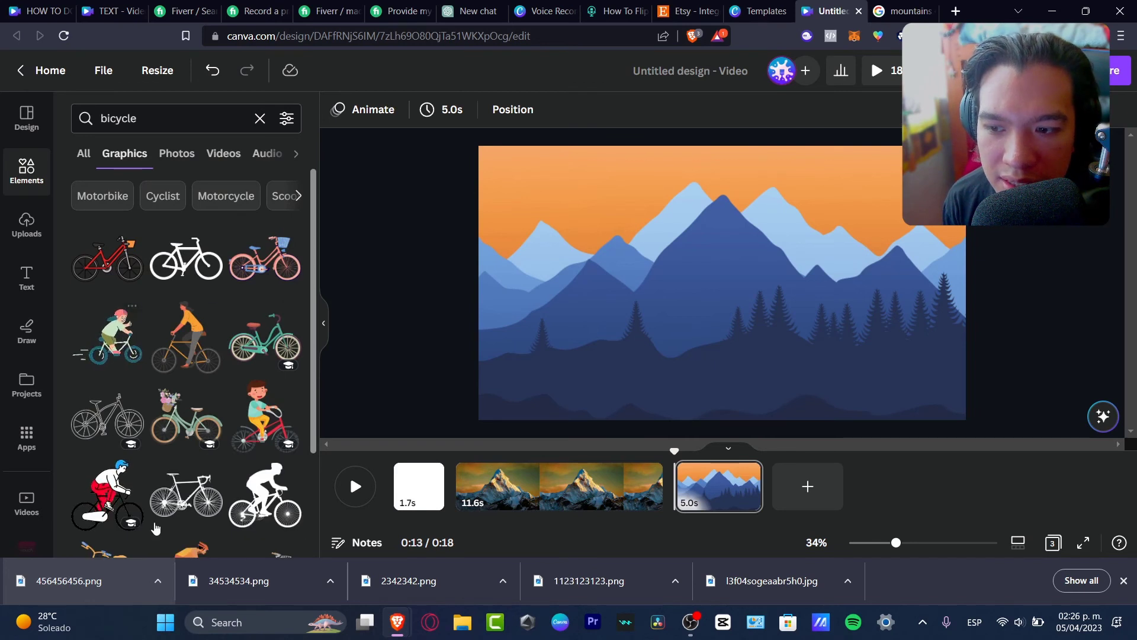
- Add the cyclist with red trousers and blue helmet, shrink it, and place it near the middle of the page's lower edge
click(102, 493)
drag(767, 296, 767, 343)
drag(841, 222, 736, 376)
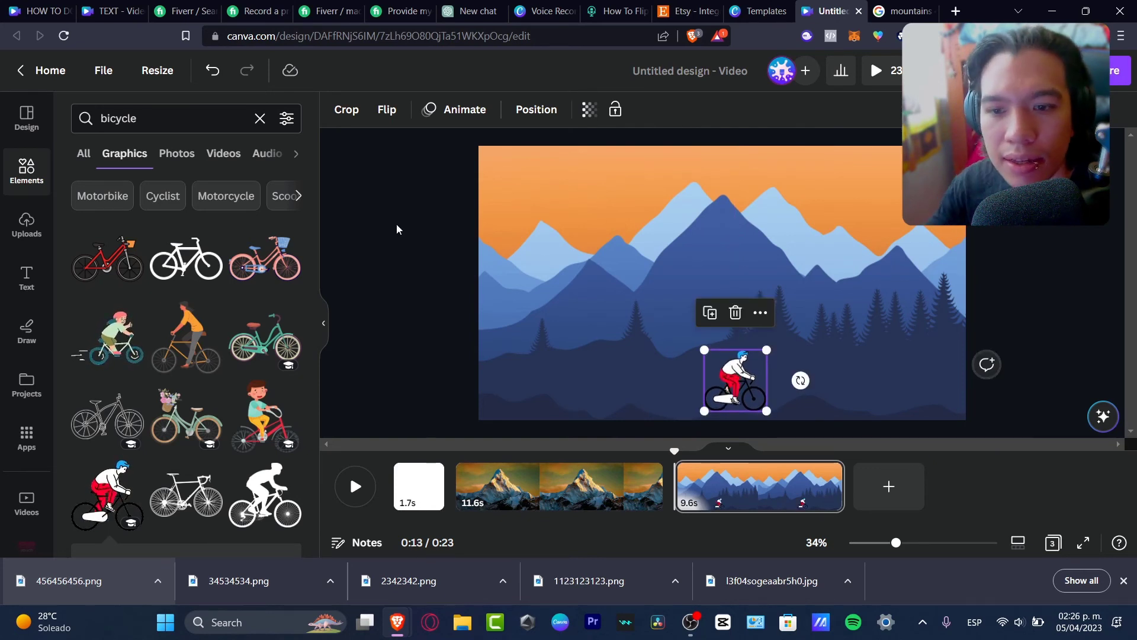
- Add a rounded square shape and stretch it into a wide band reaching past both side edges of the page
click(31, 181)
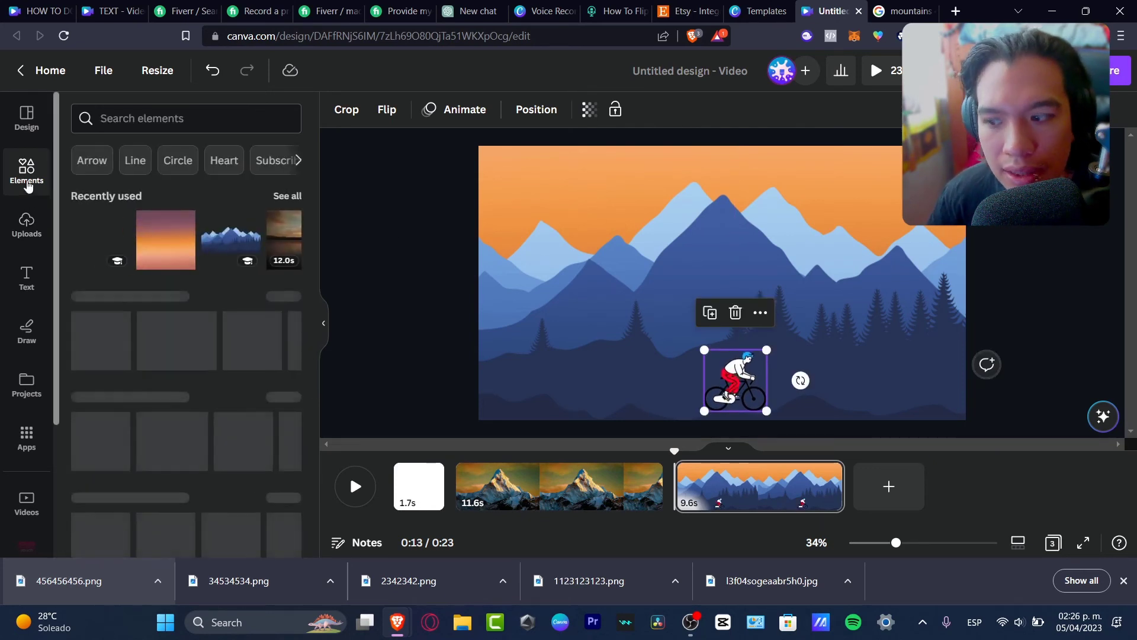
click(141, 345)
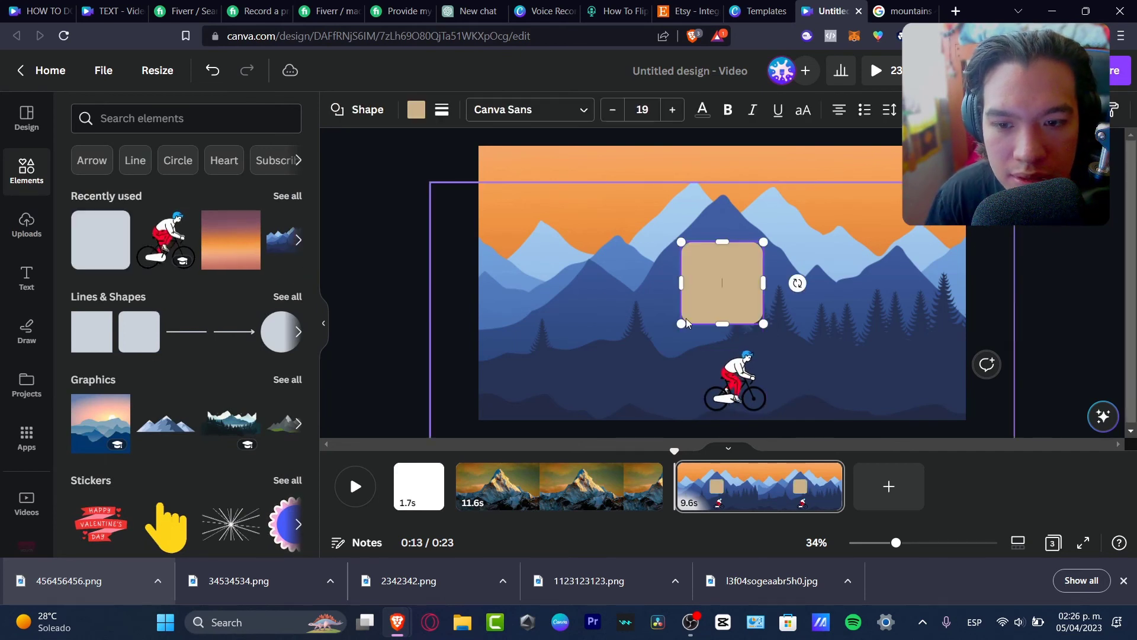
drag(736, 307, 1049, 352)
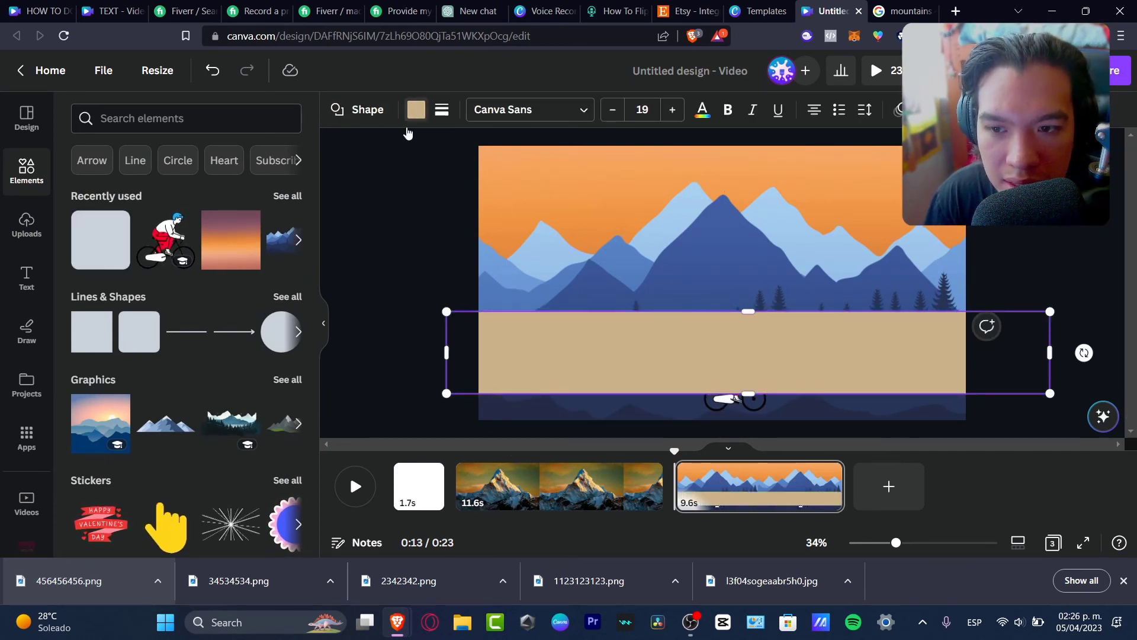
- Colour the wide band black, move it to the page's lower edge as a road beneath the cyclist, and preview the page
click(416, 110)
click(166, 200)
drag(673, 376, 655, 457)
key(space)
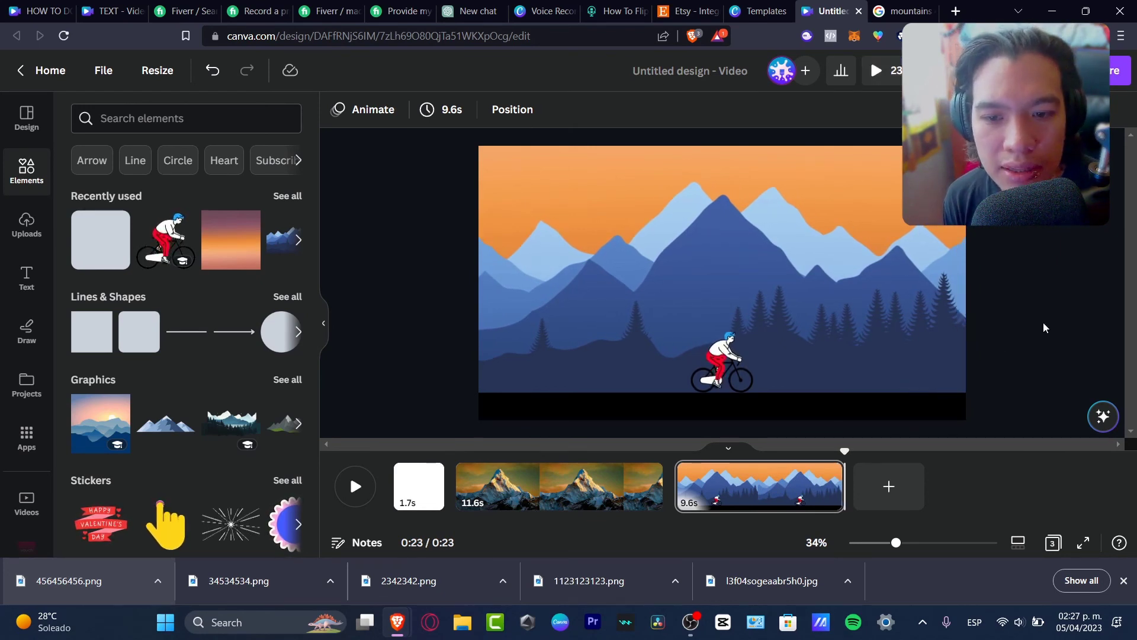
- Recolour the foreground pine forest graphic, setting its first colour to dark orange and its second to very dark green
click(702, 375)
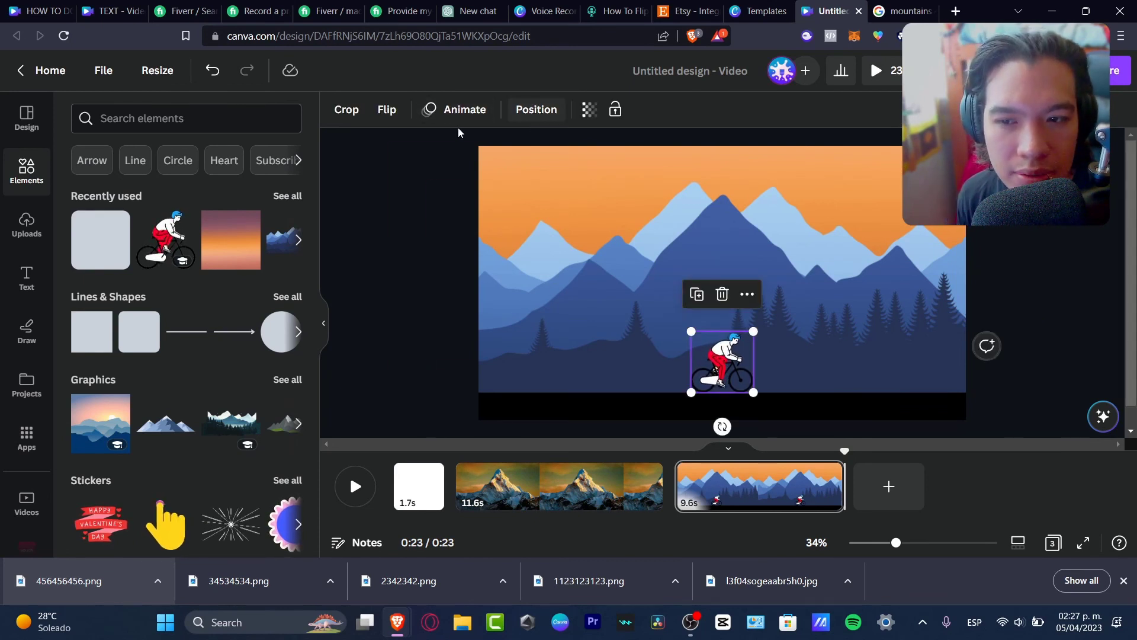
click(646, 246)
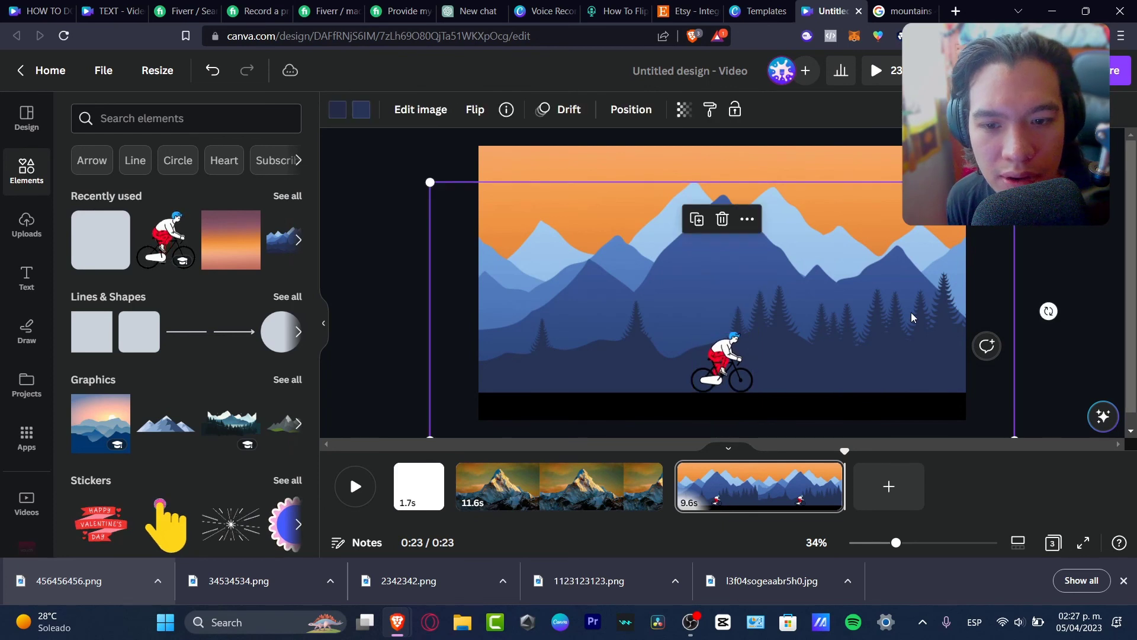
click(418, 111)
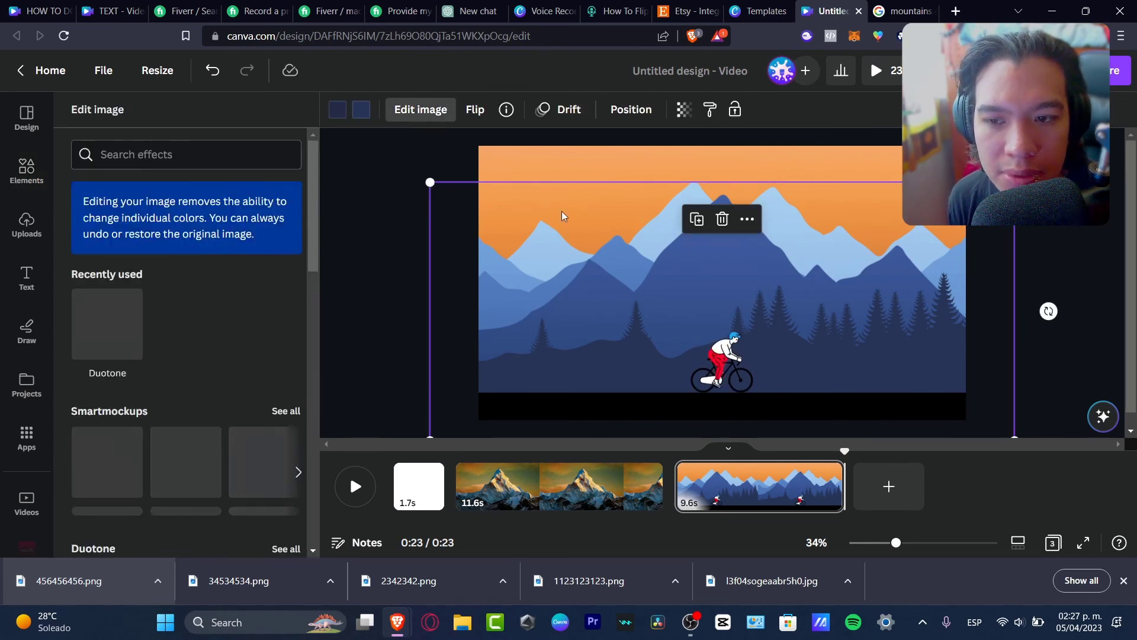
click(337, 110)
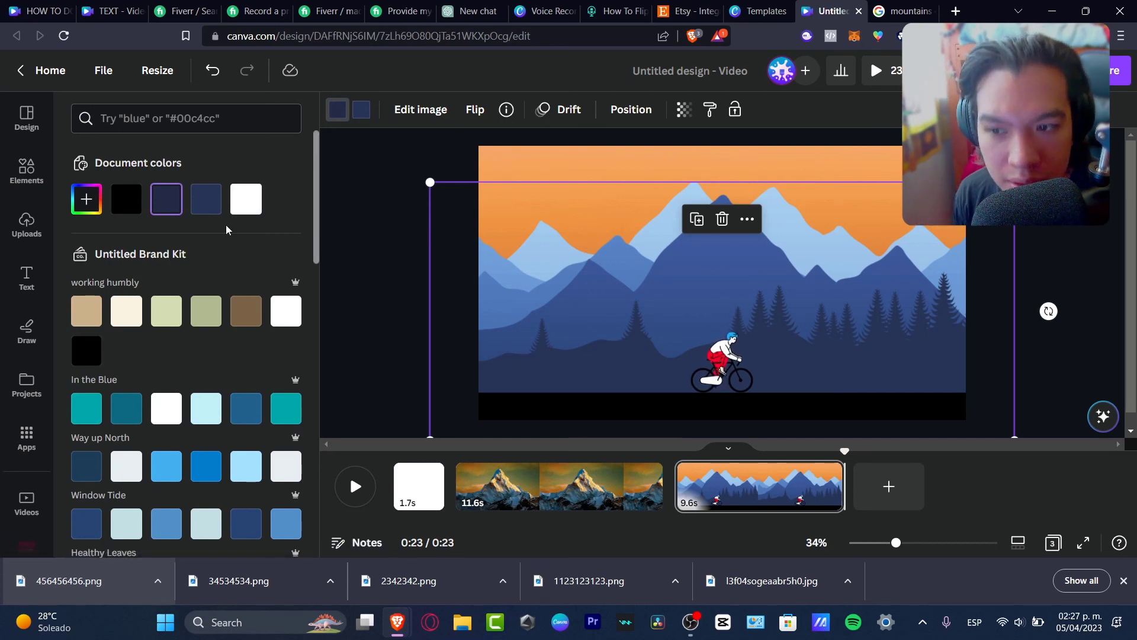
click(87, 200)
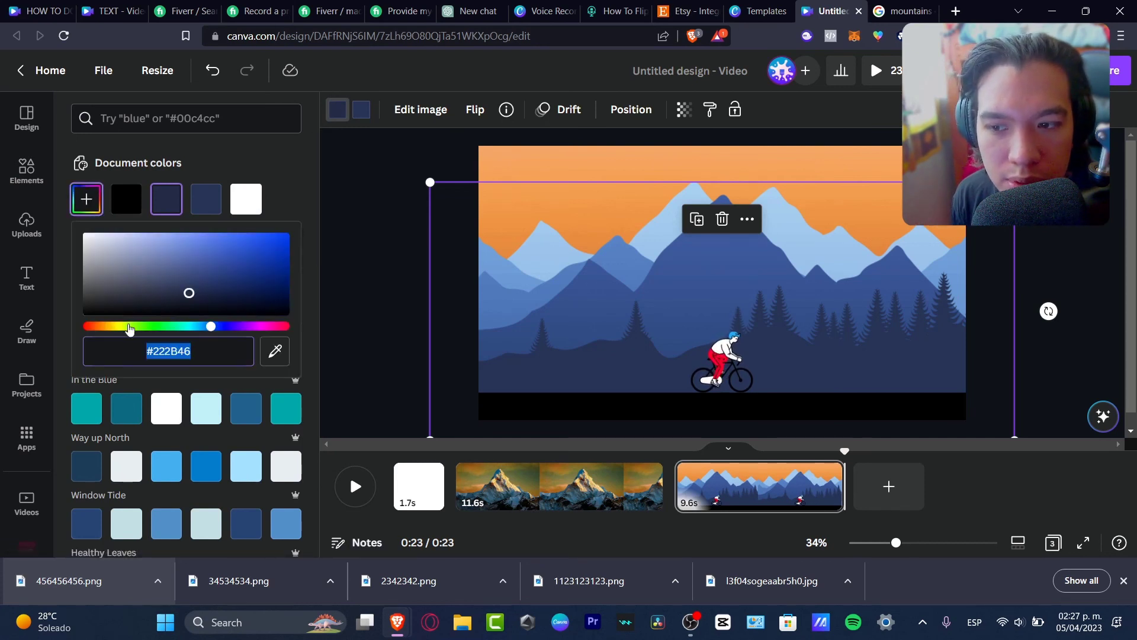
drag(129, 329, 106, 329)
drag(188, 292, 284, 265)
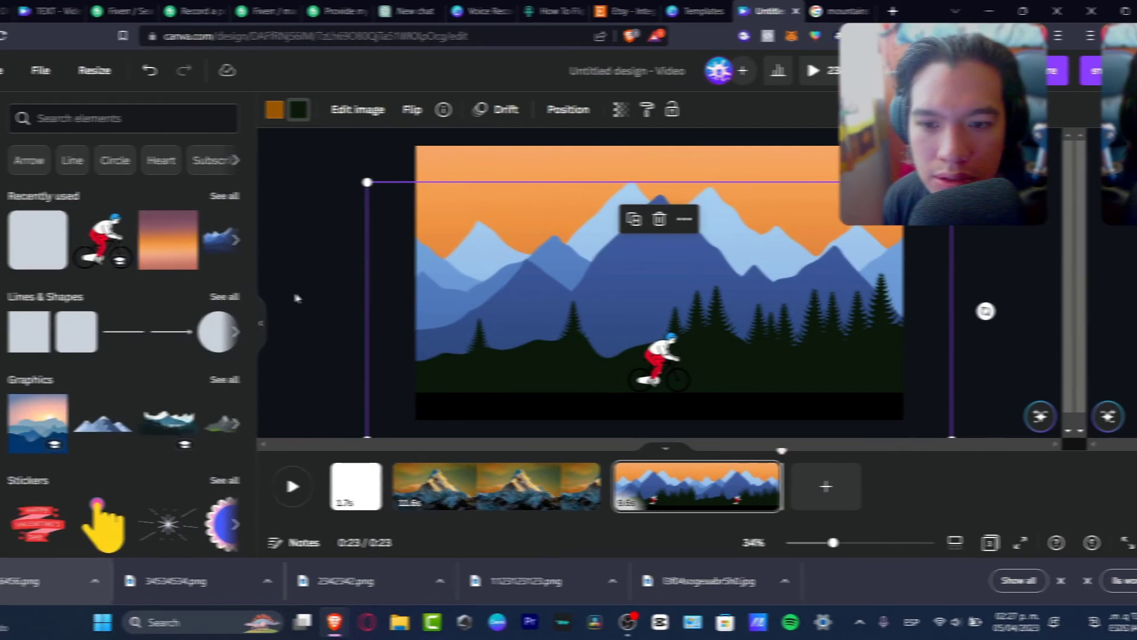
click(358, 284)
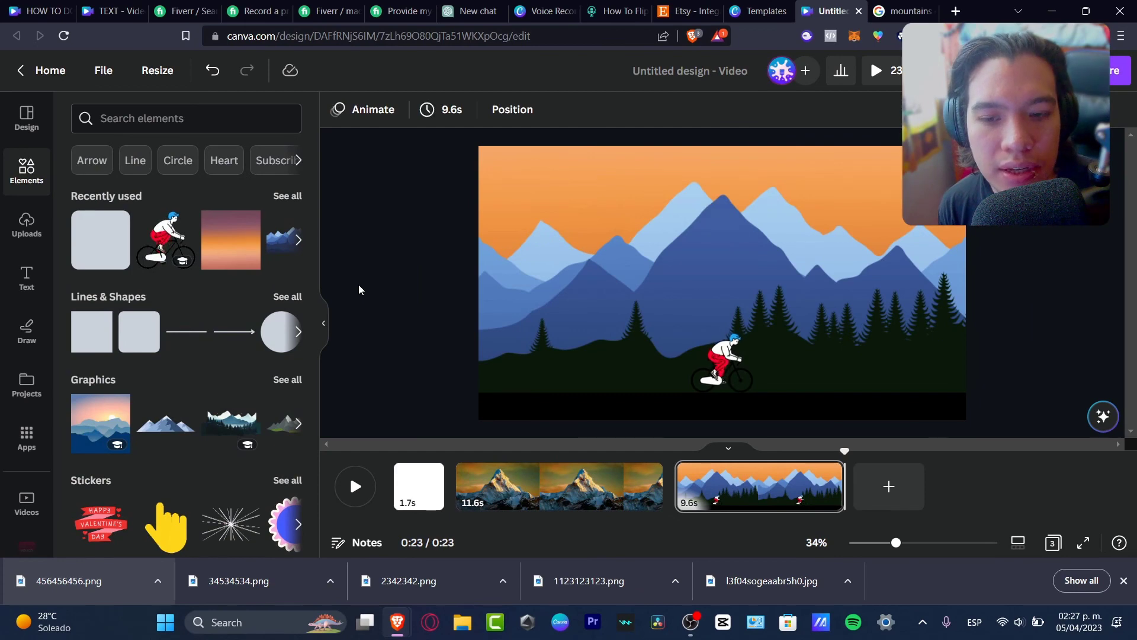